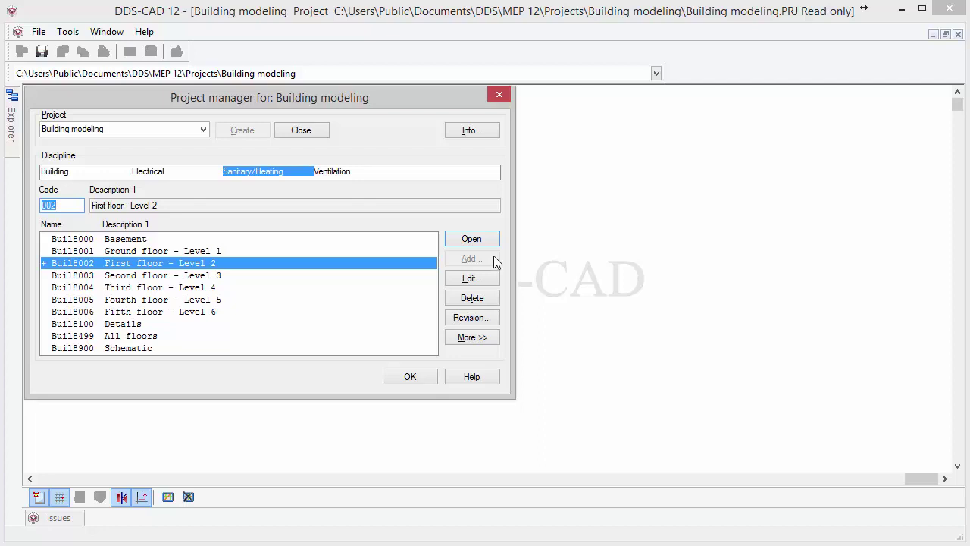
# Step: Open the First floor - Level 2 model of the Sanitary/Heating discipline
pyautogui.click(490, 241)
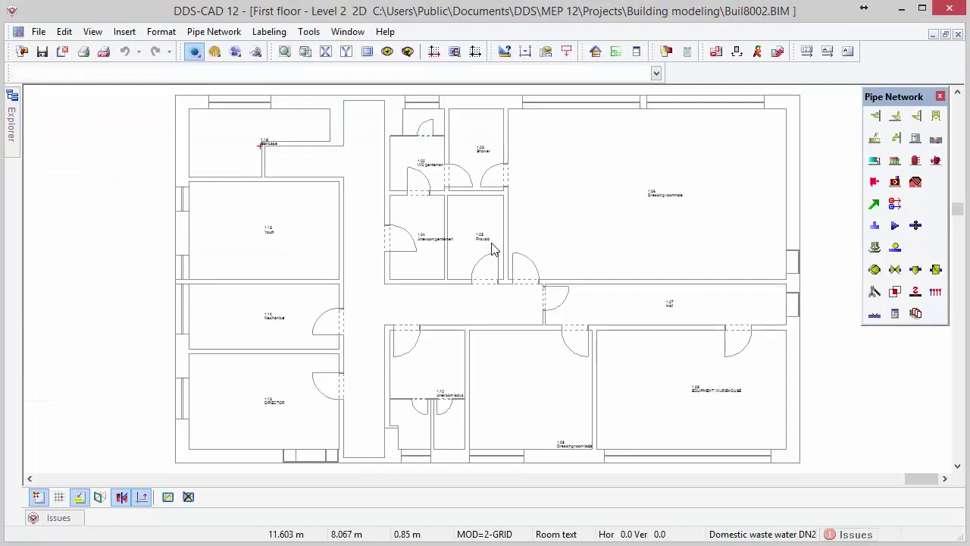
pyautogui.moveTo(370, 312); pyautogui.dragTo(500, 458)
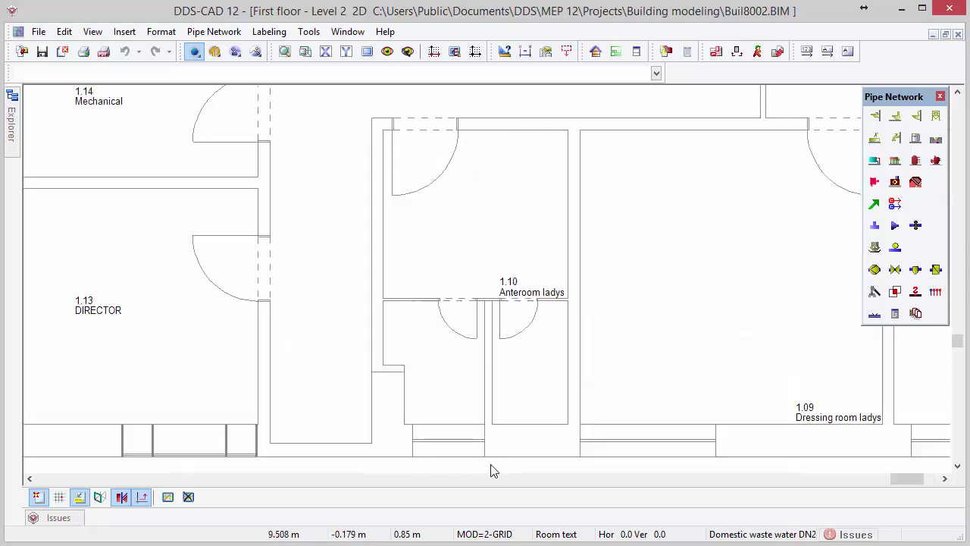
pyautogui.moveTo(351, 263)
pyautogui.mouseDown()
pyautogui.moveTo(446, 313)
pyautogui.moveTo(622, 457)
pyautogui.moveTo(615, 468)
pyautogui.mouseUp()
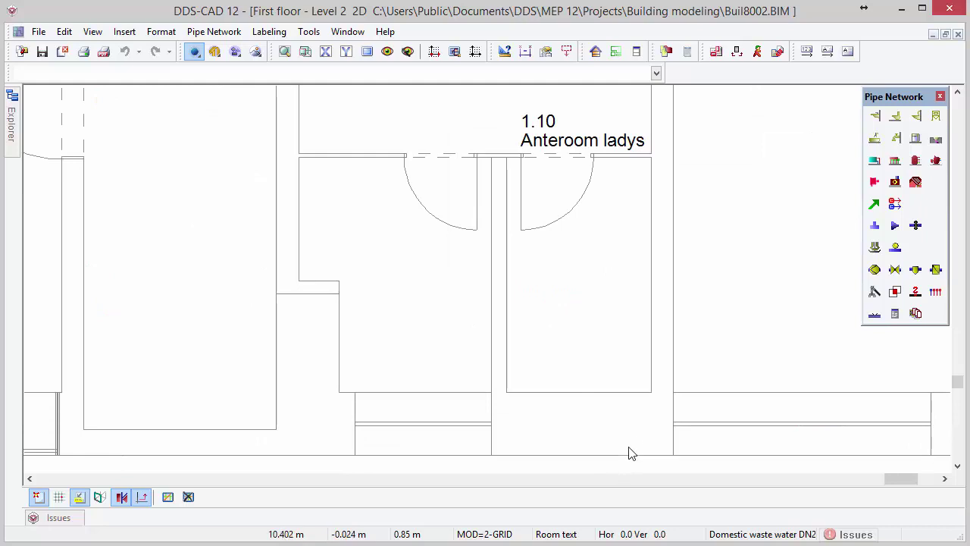
# Step: Place the wall WC wash down with on top cistern (WC-160417-000) against the lower wall of the left cubicle below Anteroom ladys
pyautogui.click(895, 118)
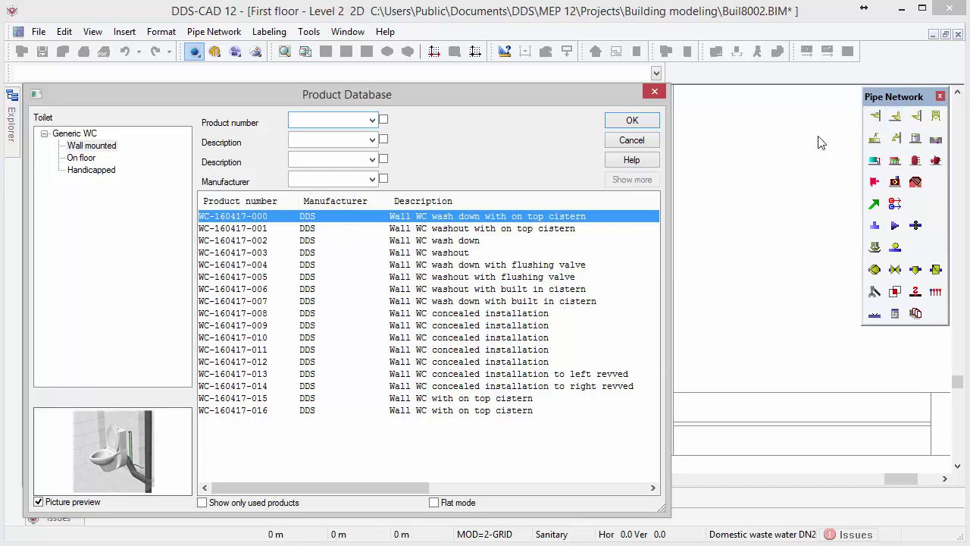
pyautogui.click(657, 125)
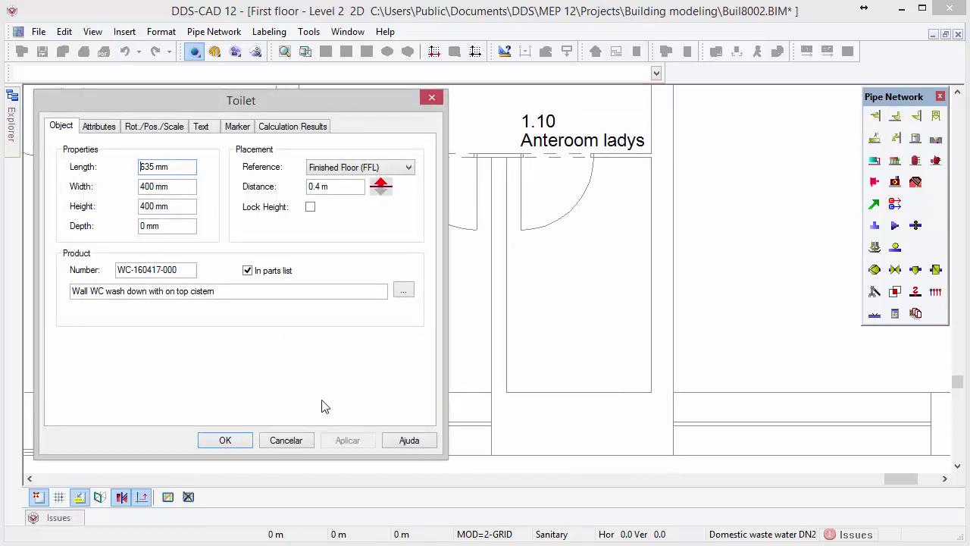
pyautogui.click(250, 441)
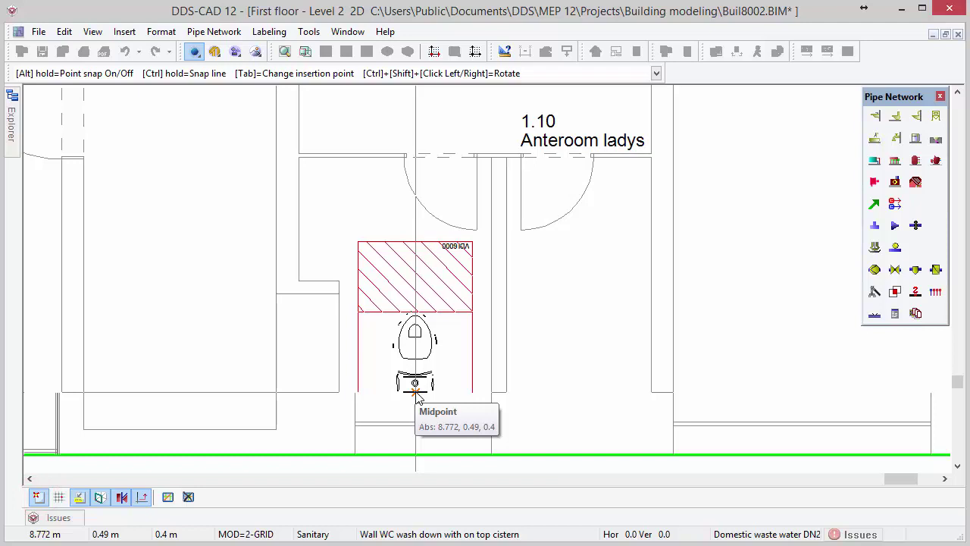
pyautogui.click(415, 393)
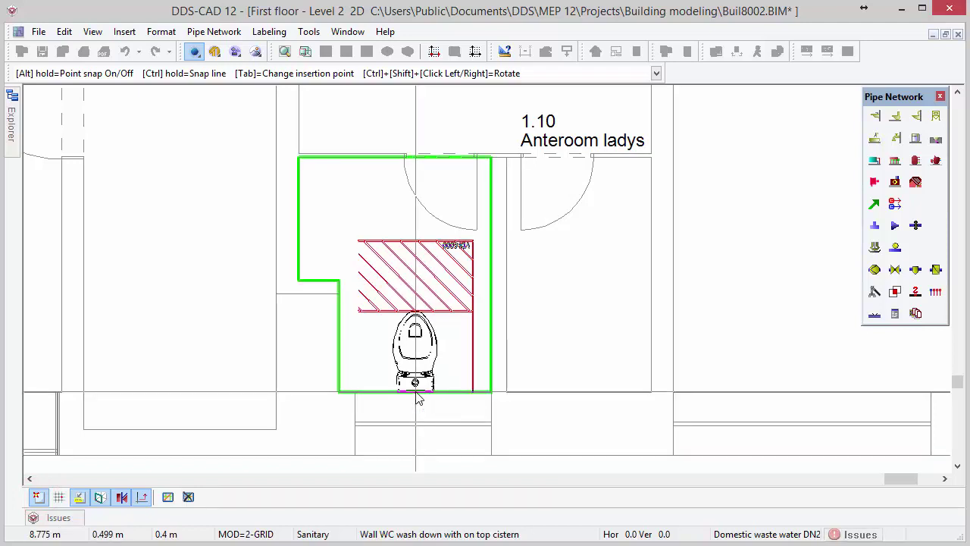
pyautogui.press('Escape')
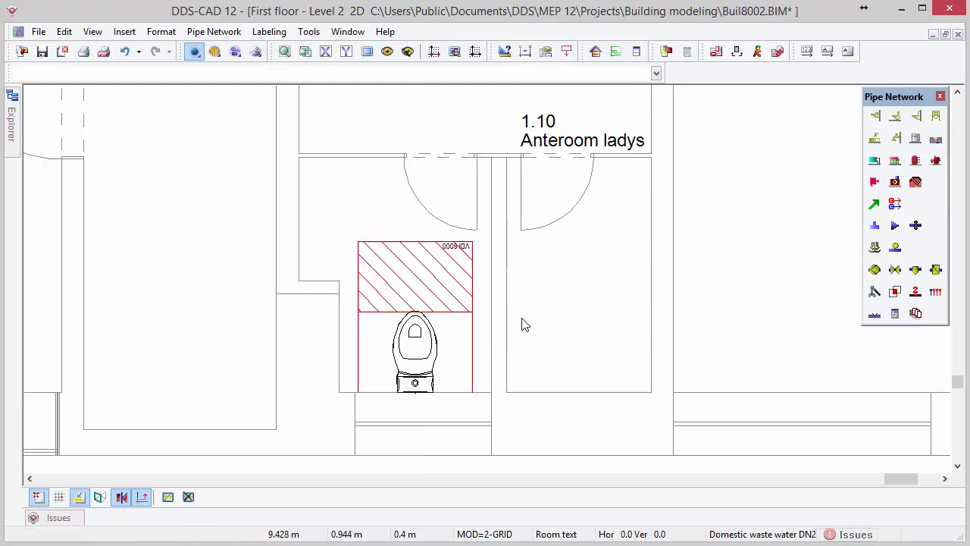
# Step: Place the 450x355 mm hand basin (BSN40/45) at the midpoint of the cubicle's upper left wall segment
pyautogui.click(874, 117)
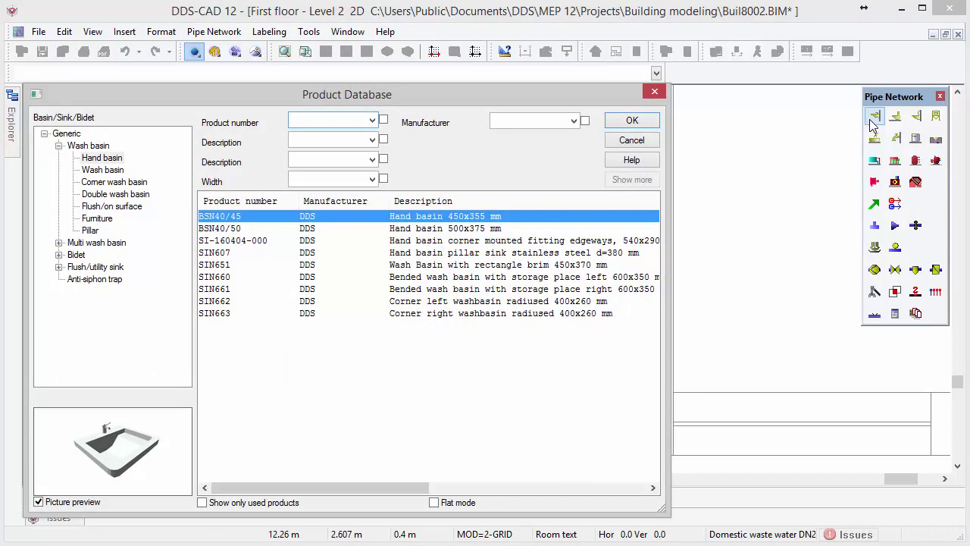
pyautogui.click(654, 127)
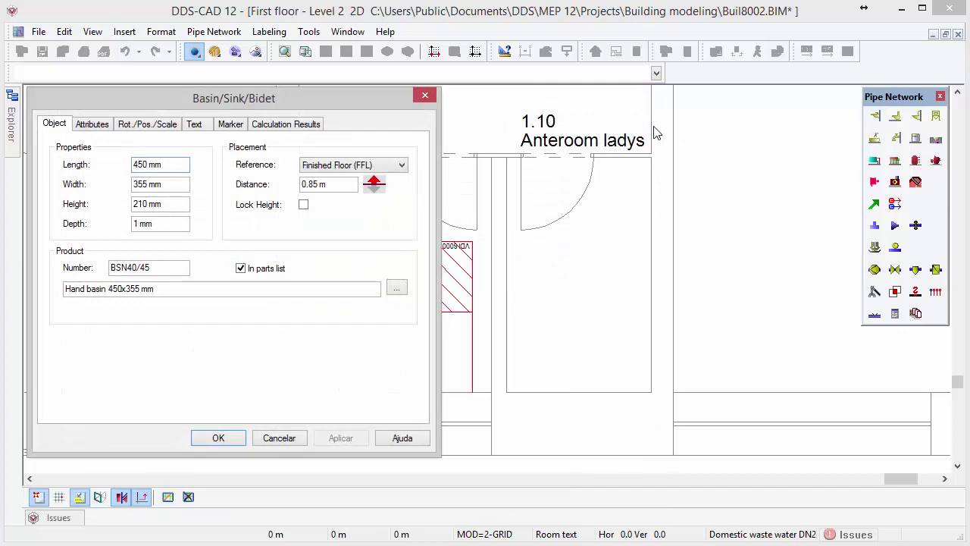
pyautogui.click(218, 438)
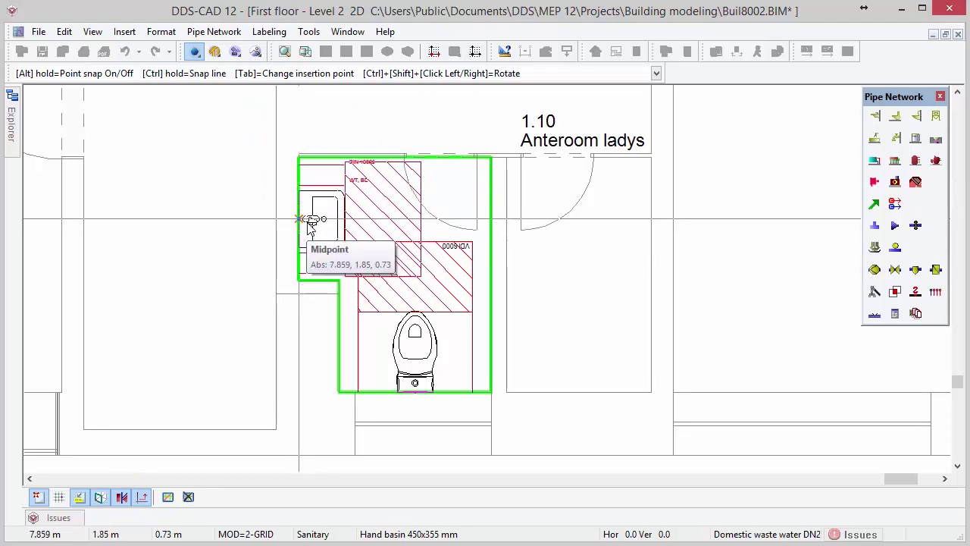
pyautogui.click(308, 225)
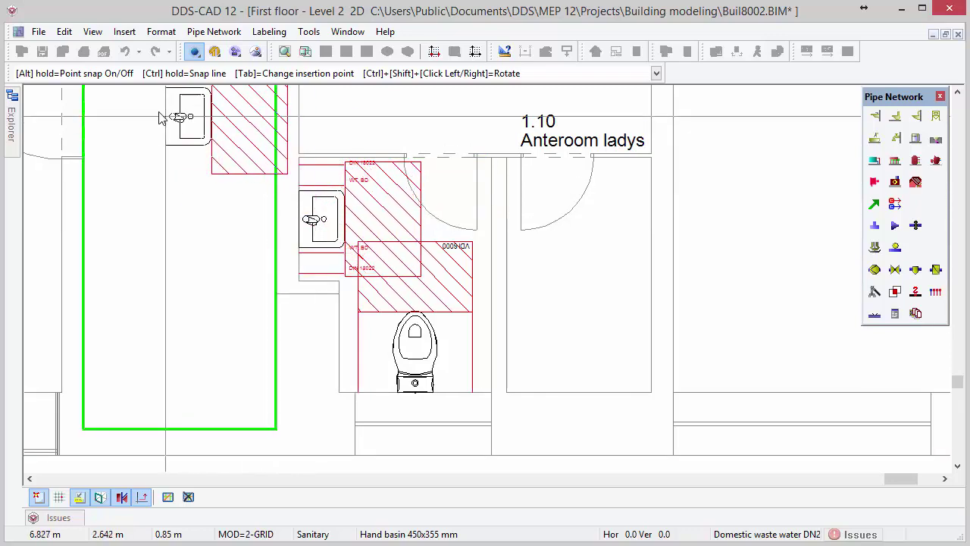
# Step: Change the product being placed to the rectangular double wash basin 1.200x500 mm (SIN671)
pyautogui.rightClick(150, 108)
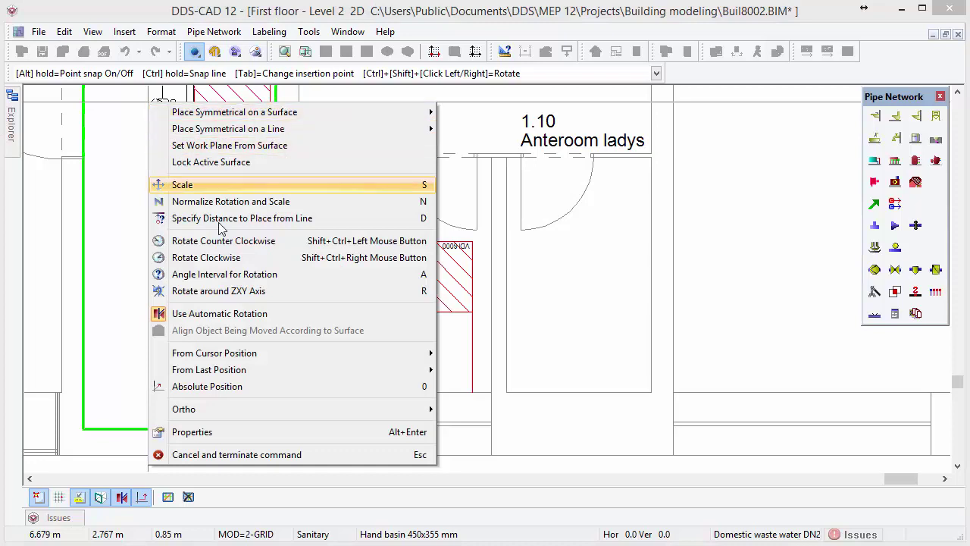
pyautogui.click(311, 432)
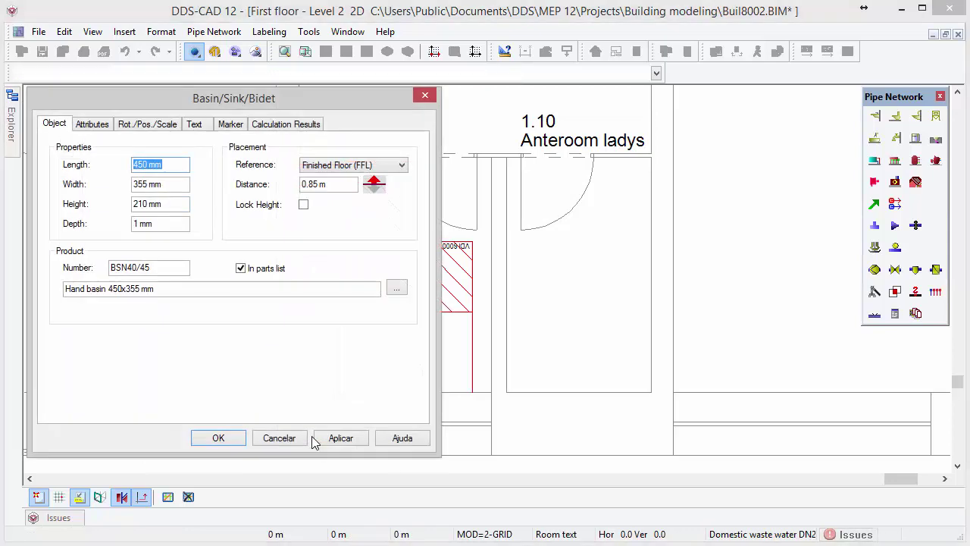
pyautogui.click(397, 291)
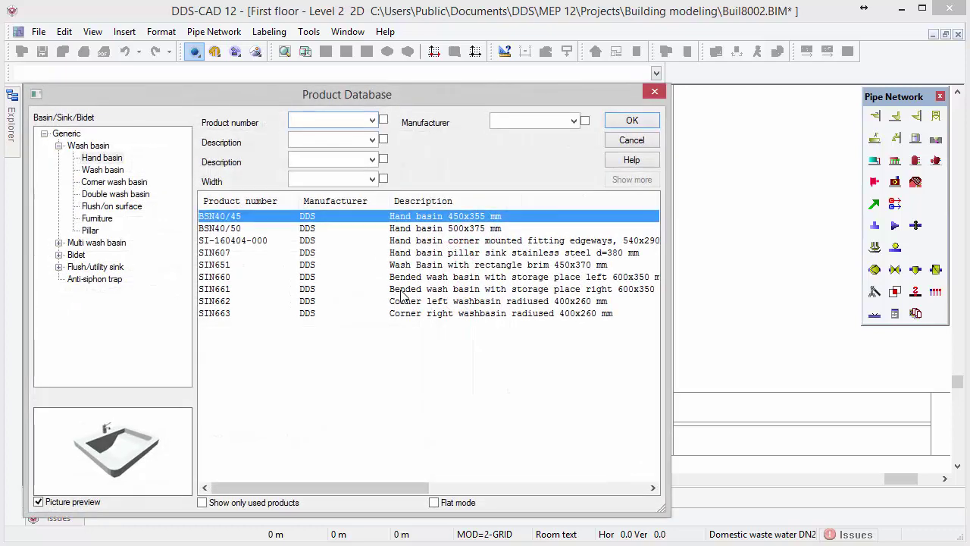
pyautogui.click(142, 196)
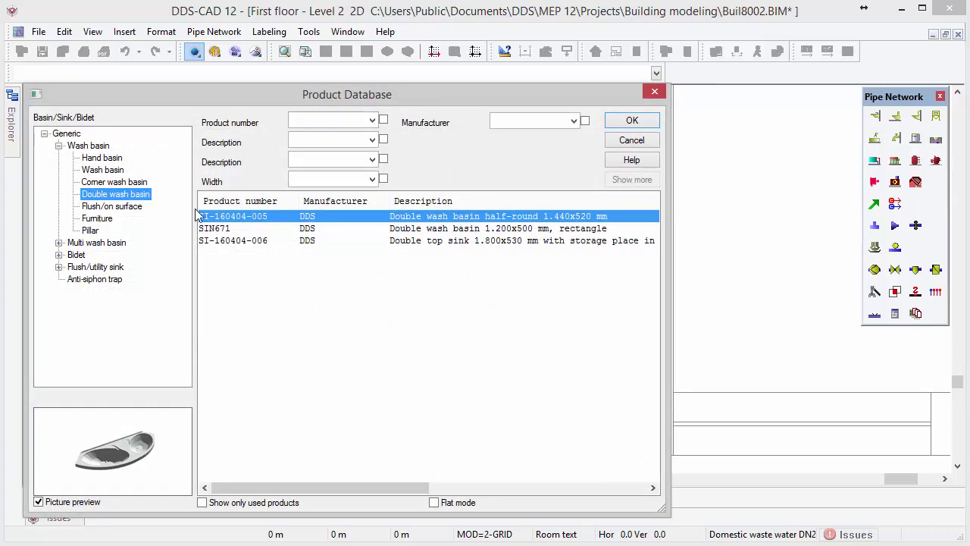
pyautogui.click(275, 235)
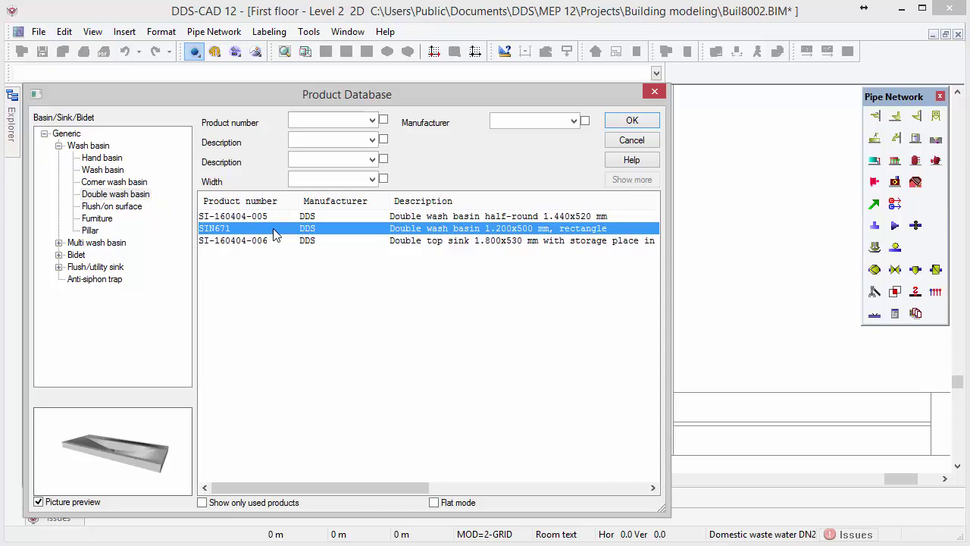
pyautogui.click(612, 124)
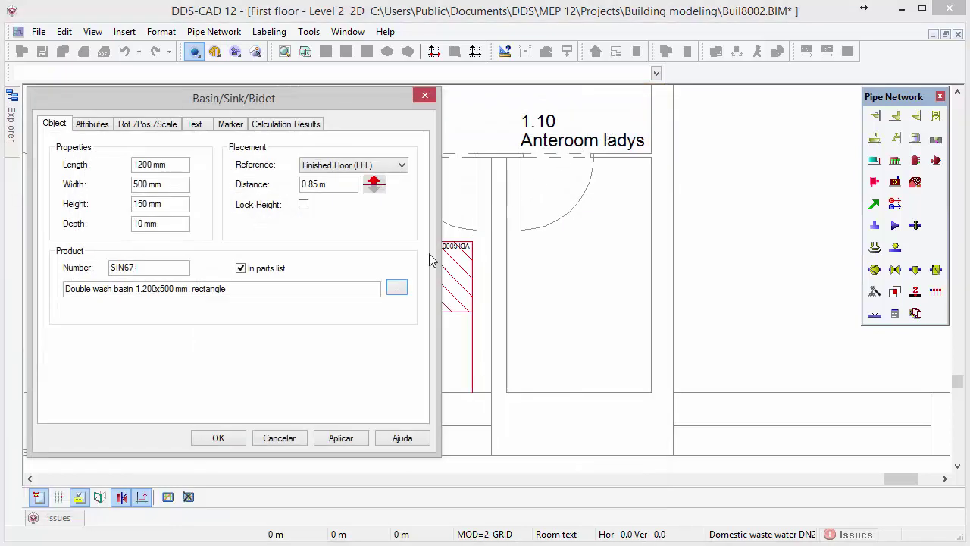
pyautogui.click(218, 439)
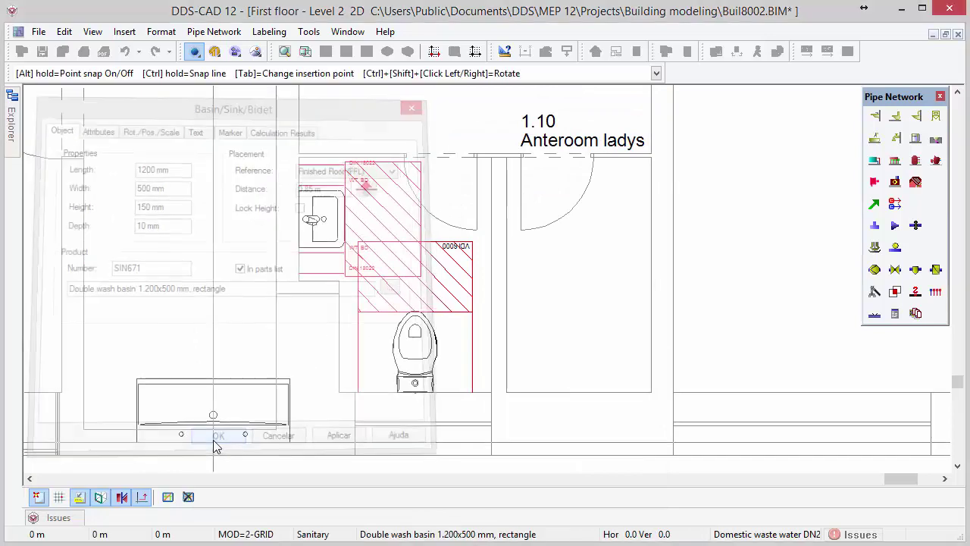
# Step: Place the double wash basin against the upper wall of room 1.10 Anteroom ladys, beside the door
pyautogui.scroll(-2, 229, 416)
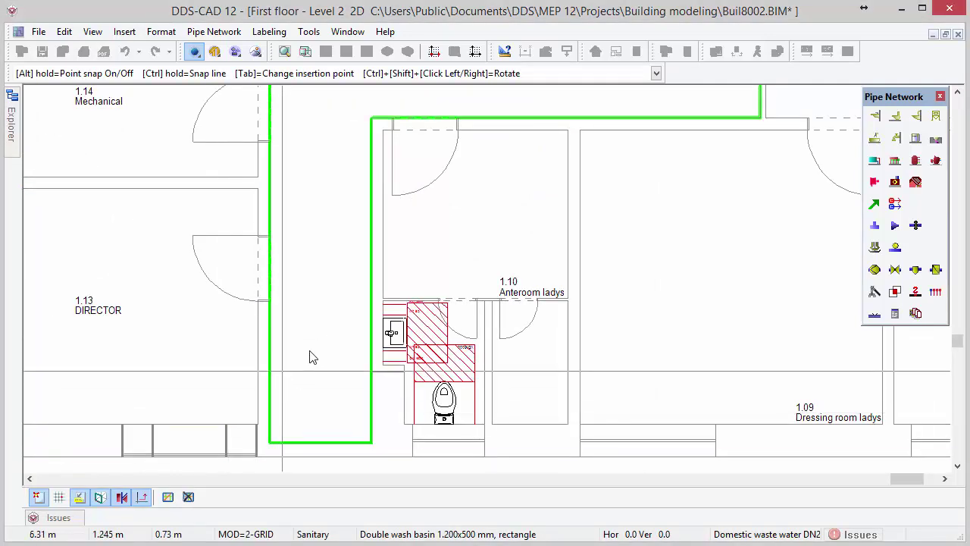
pyautogui.scroll(1, 454, 234)
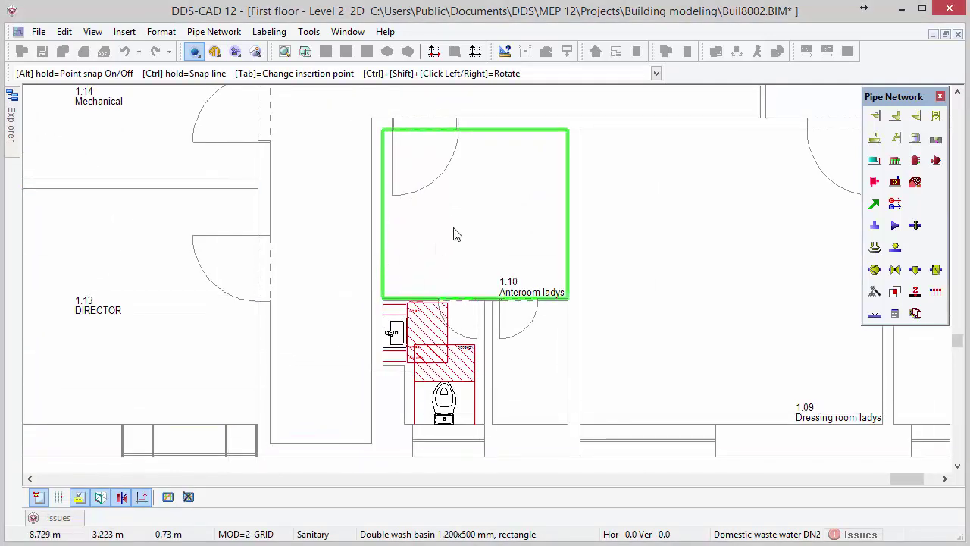
pyautogui.click(517, 140)
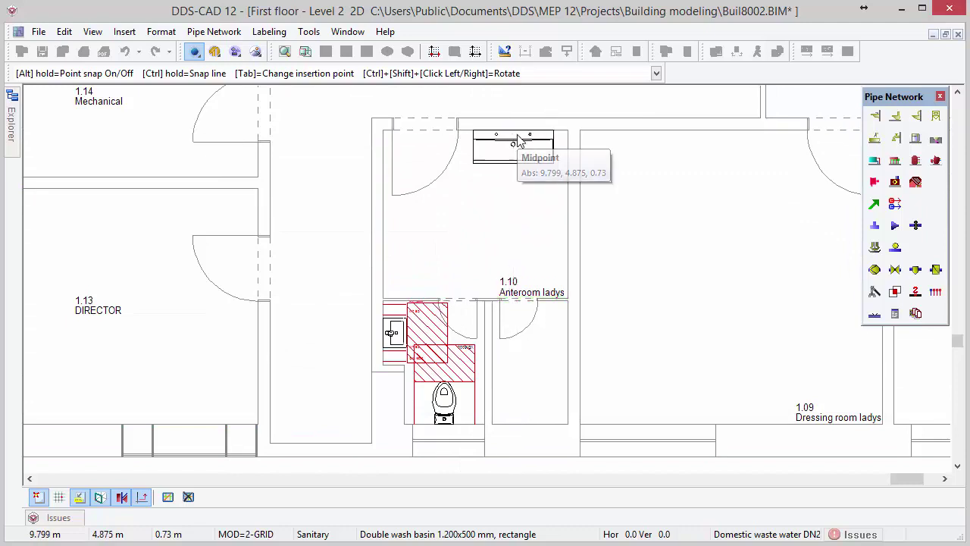
pyautogui.press('Escape')
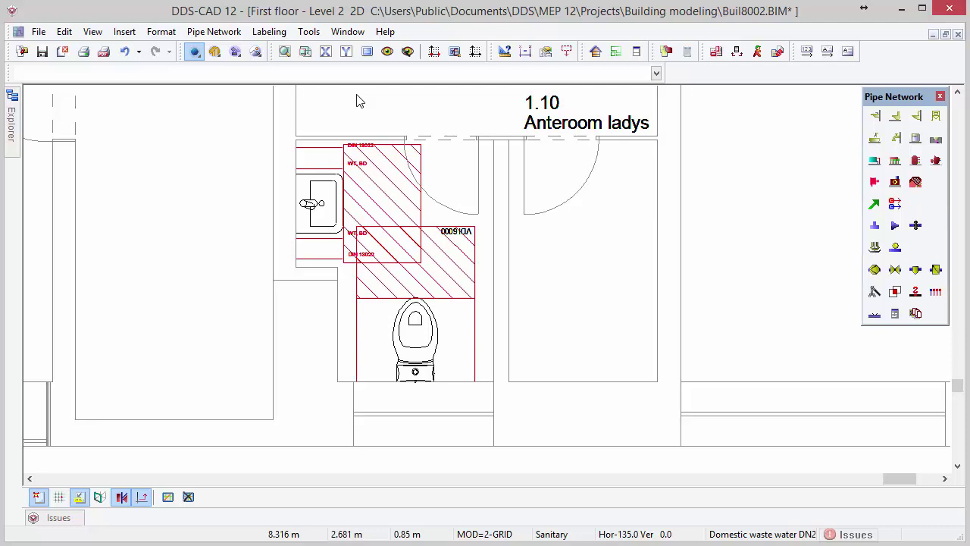
# Step: Turn off the layers with the red clearance zones around the hand basin and toilet
pyautogui.click(407, 51)
pyautogui.click(381, 151)
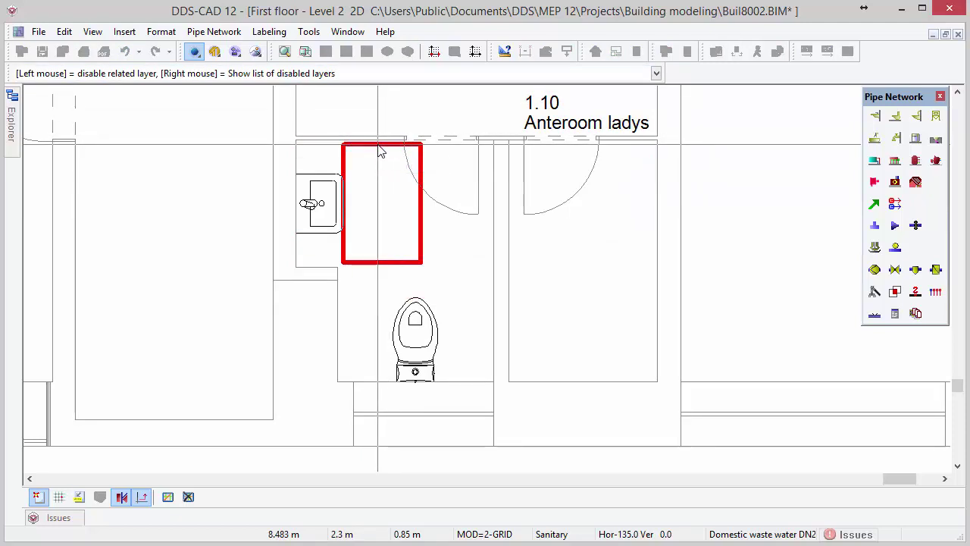
pyautogui.click(380, 151)
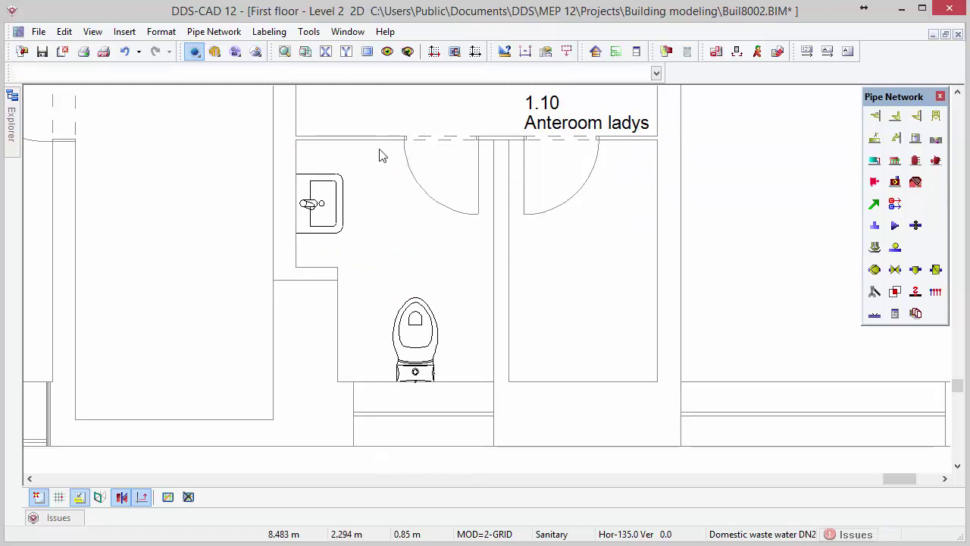
# Step: Begin a pipe in the shaft beside the toilet cubicle, with medium group Waste water and size DN 100
pyautogui.click(873, 205)
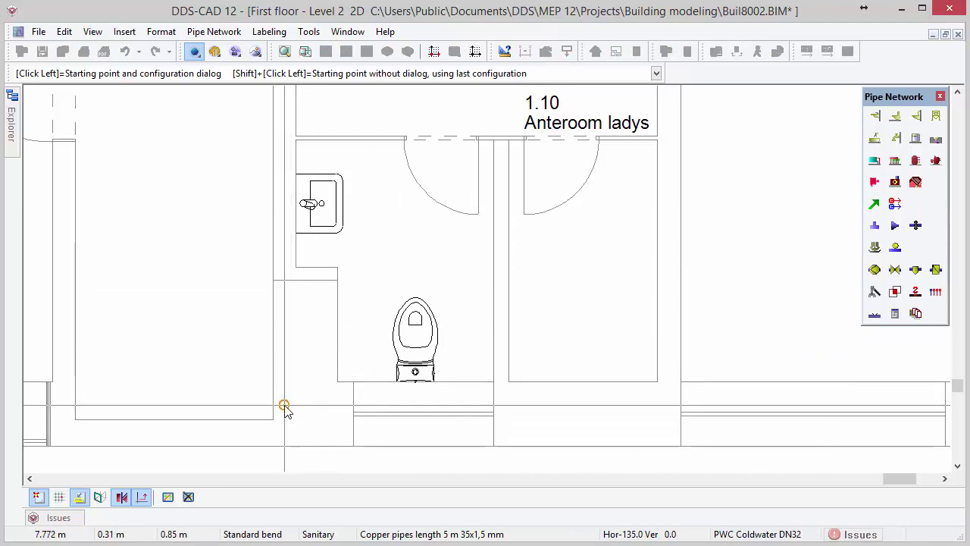
pyautogui.click(284, 407)
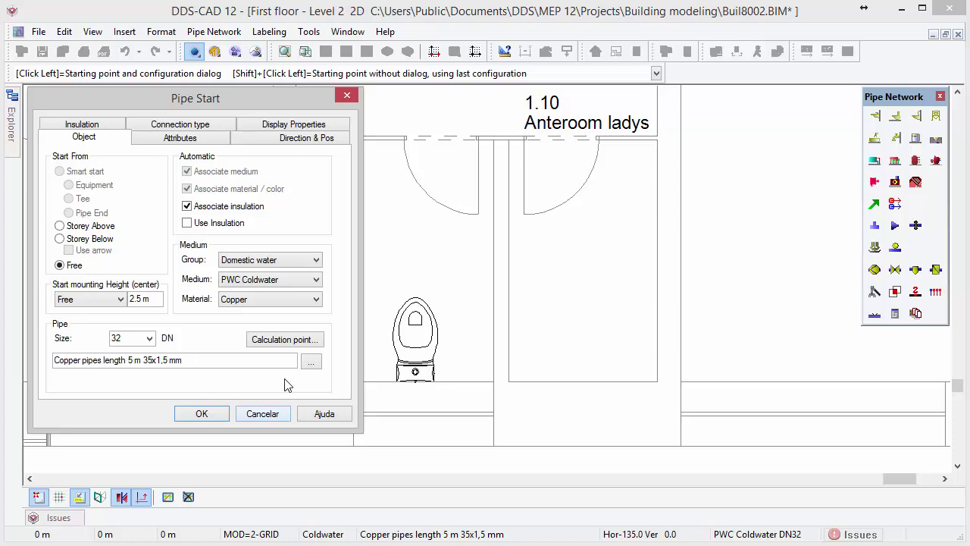
pyautogui.click(288, 260)
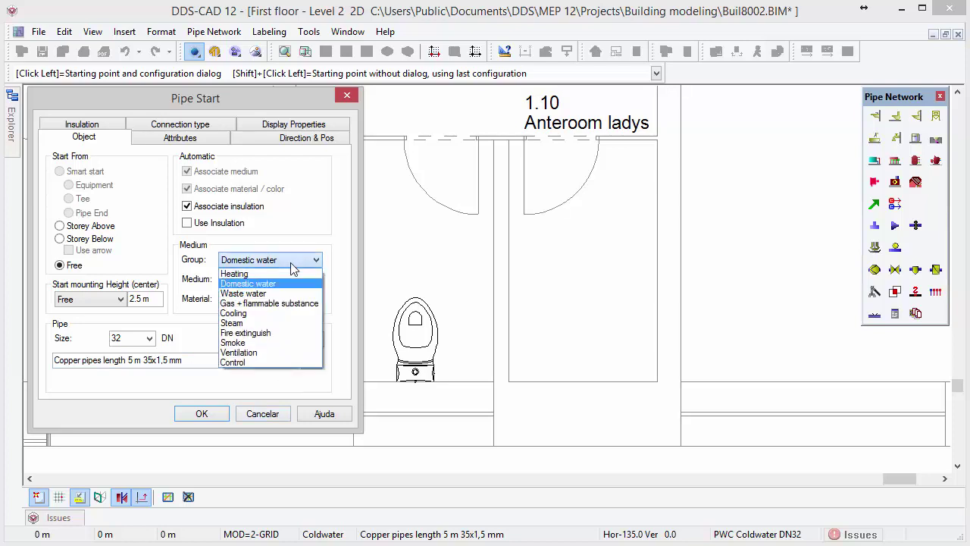
pyautogui.click(288, 294)
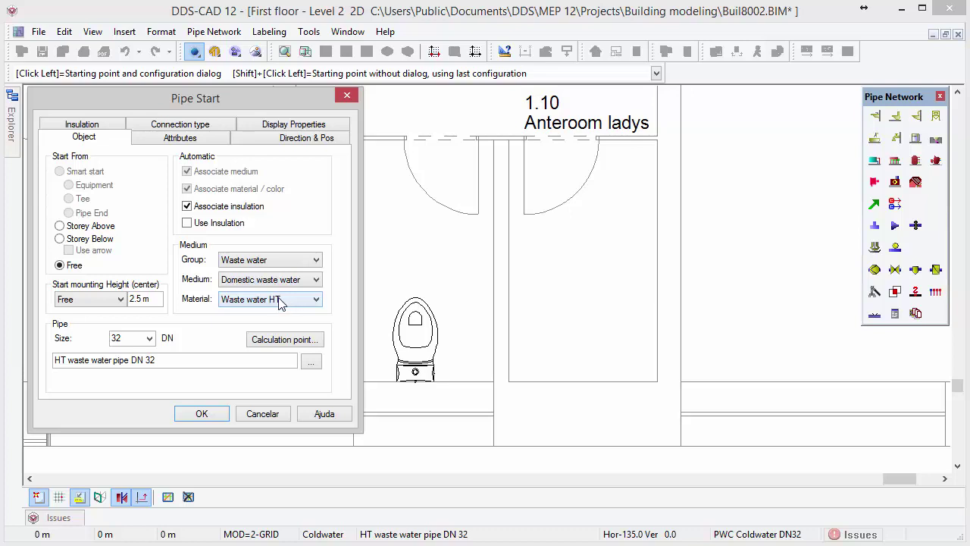
pyautogui.click(149, 339)
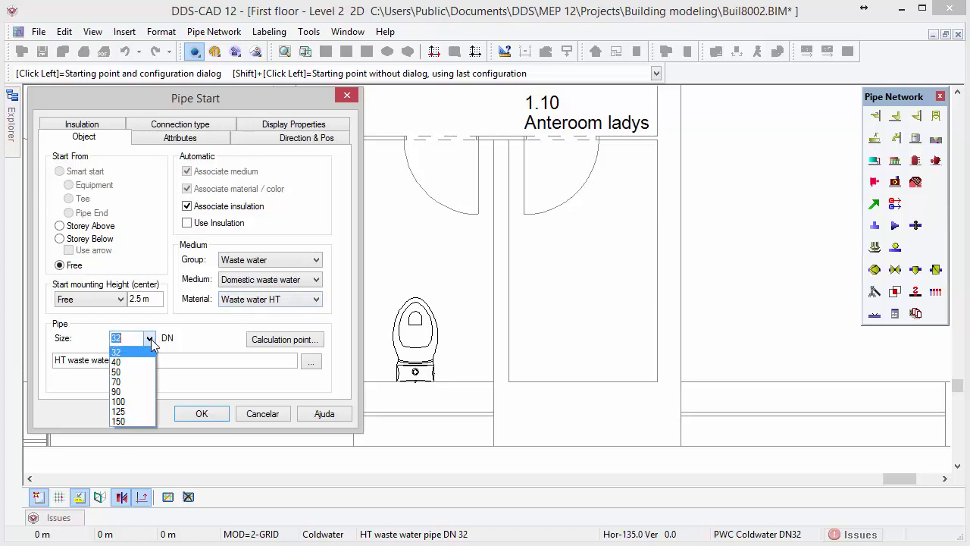
pyautogui.click(128, 401)
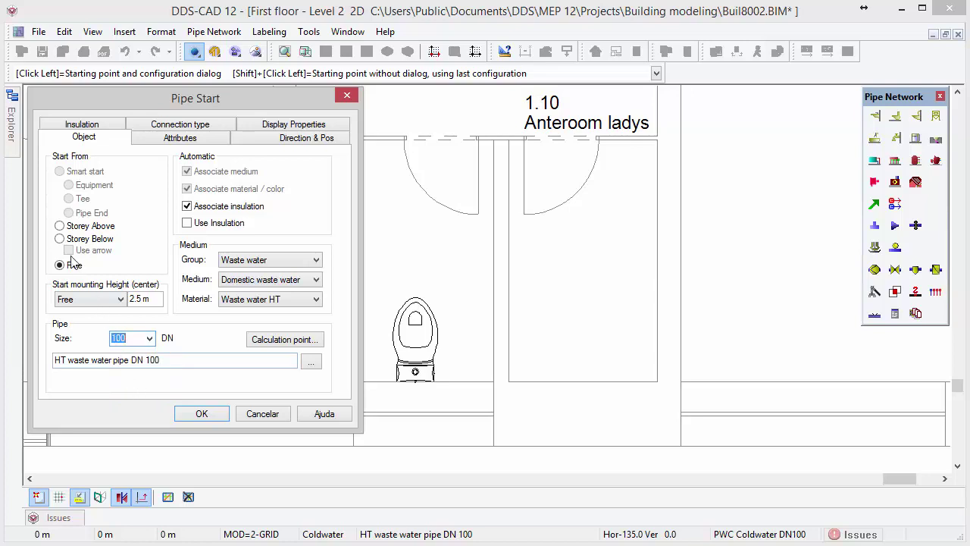
# Step: Start the waste water pipe from the storey above with slope activated, and run it down to the floor
pyautogui.click(61, 227)
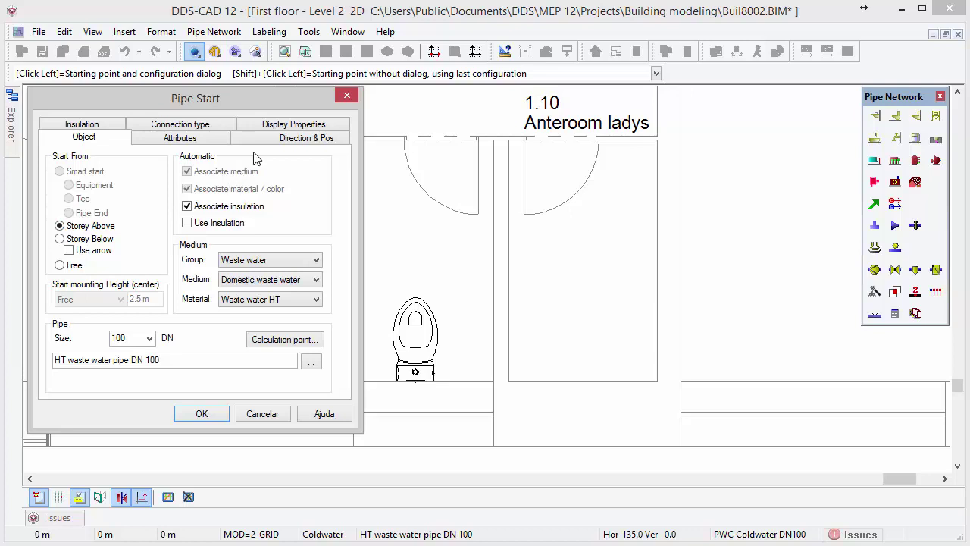
pyautogui.click(275, 144)
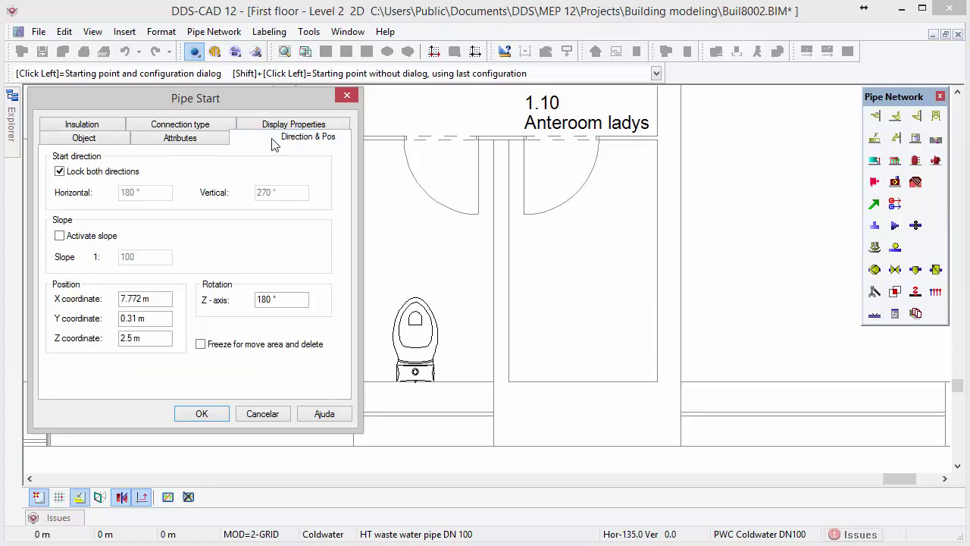
pyautogui.click(60, 236)
pyautogui.click(199, 414)
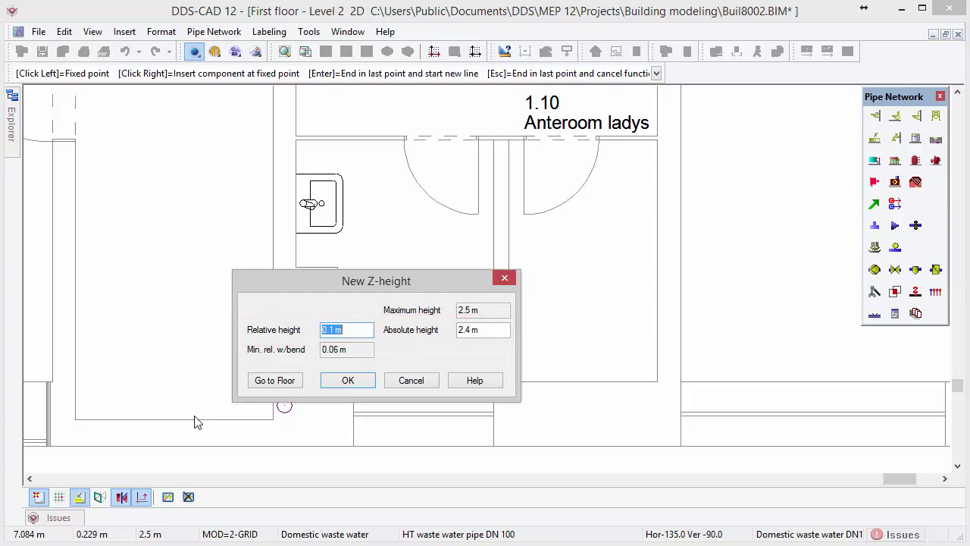
pyautogui.click(262, 383)
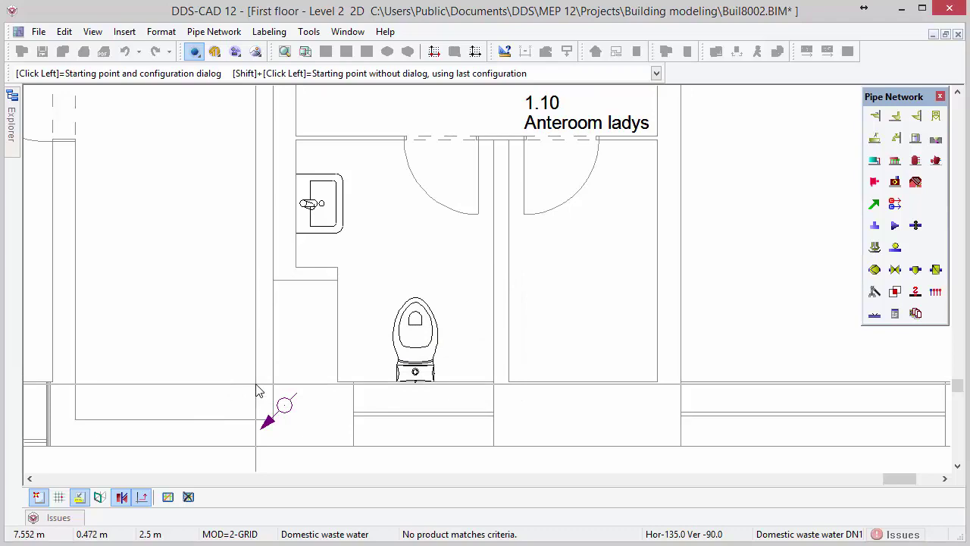
# Step: Automatically connect the hand basin's waste water to the stack with the connect in floor option
pyautogui.press('Escape')
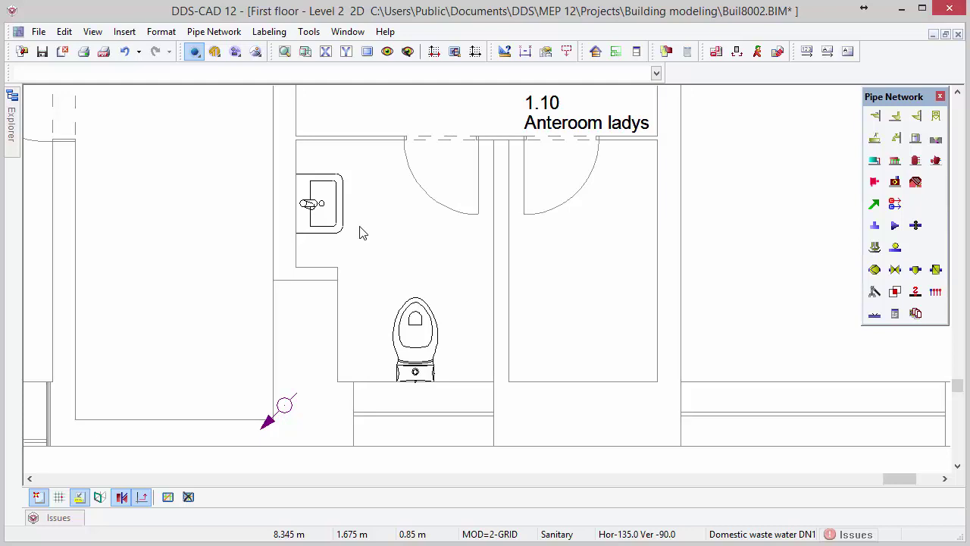
pyautogui.click(343, 229)
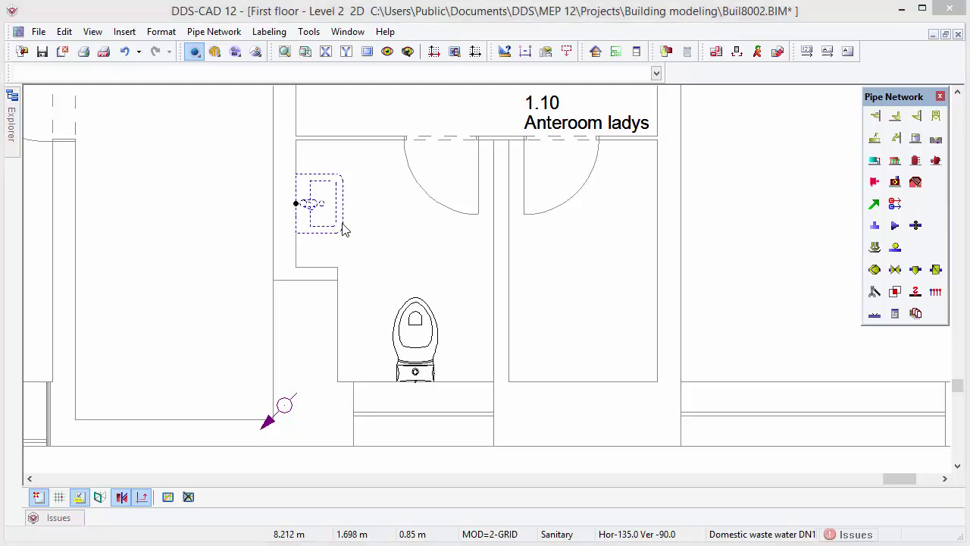
pyautogui.rightClick(344, 229)
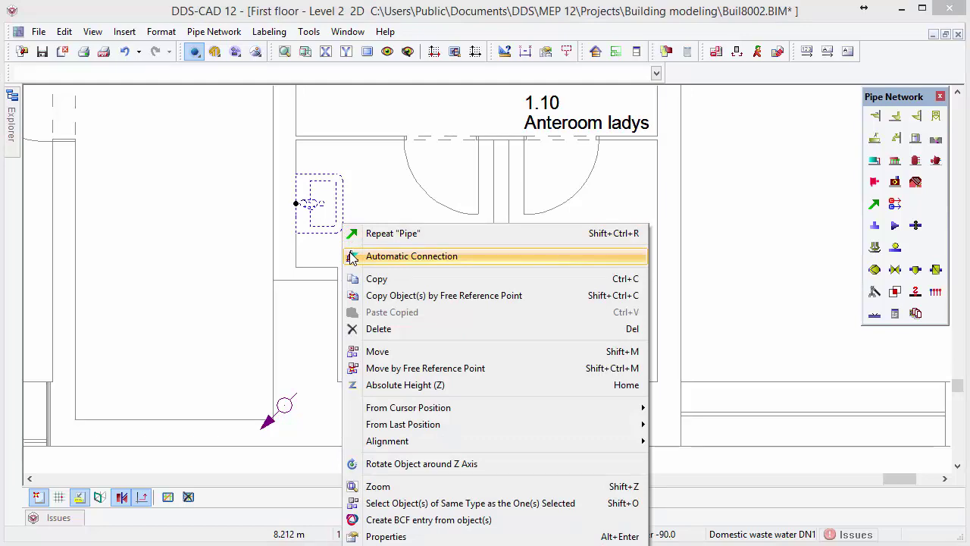
pyautogui.click(353, 257)
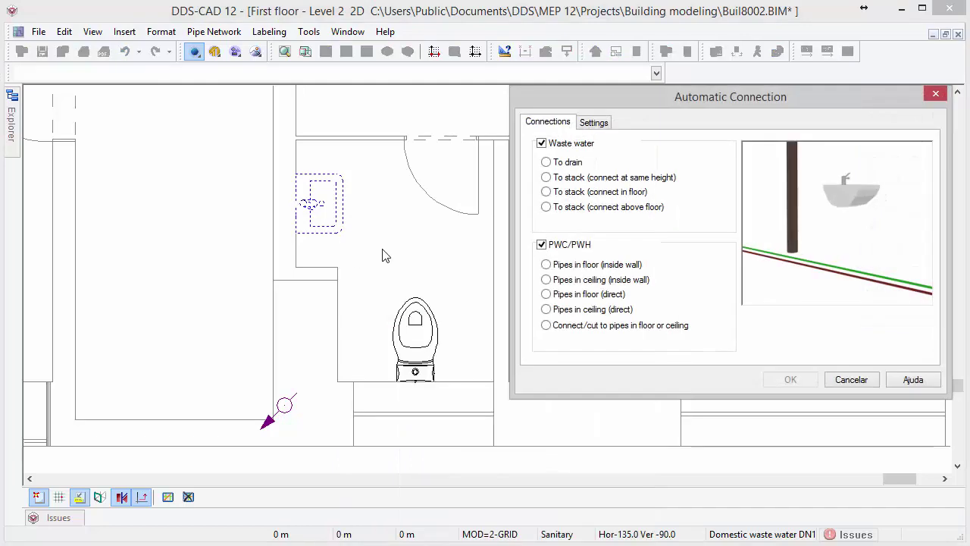
pyautogui.click(547, 177)
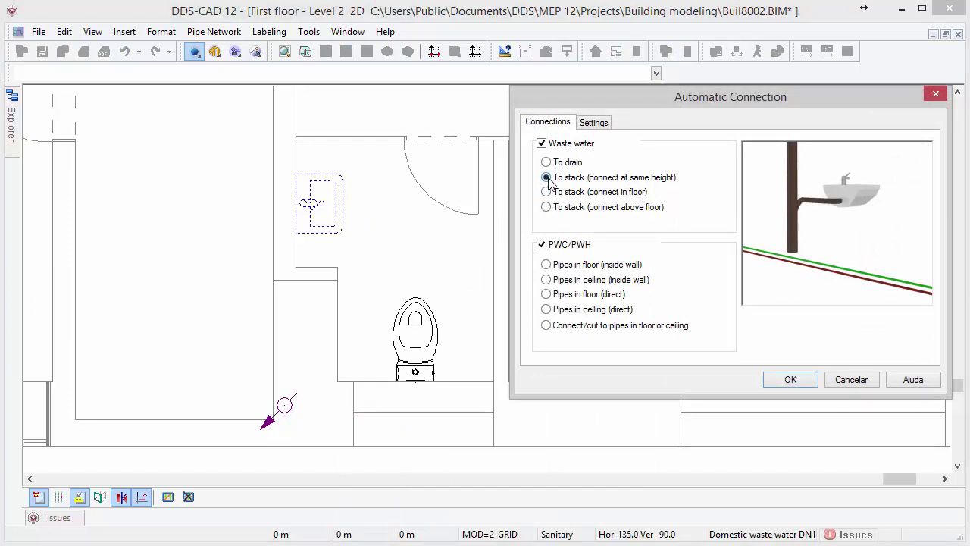
pyautogui.click(547, 192)
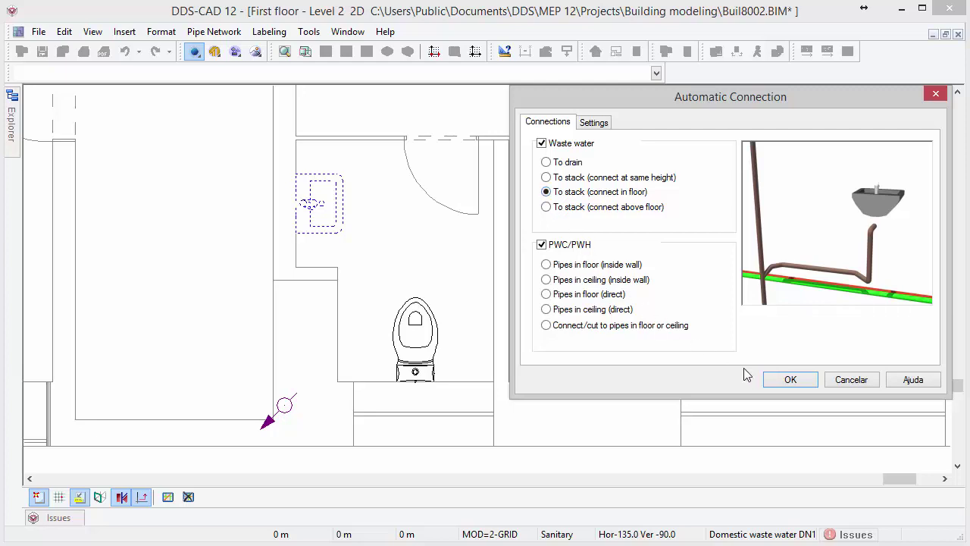
pyautogui.click(788, 380)
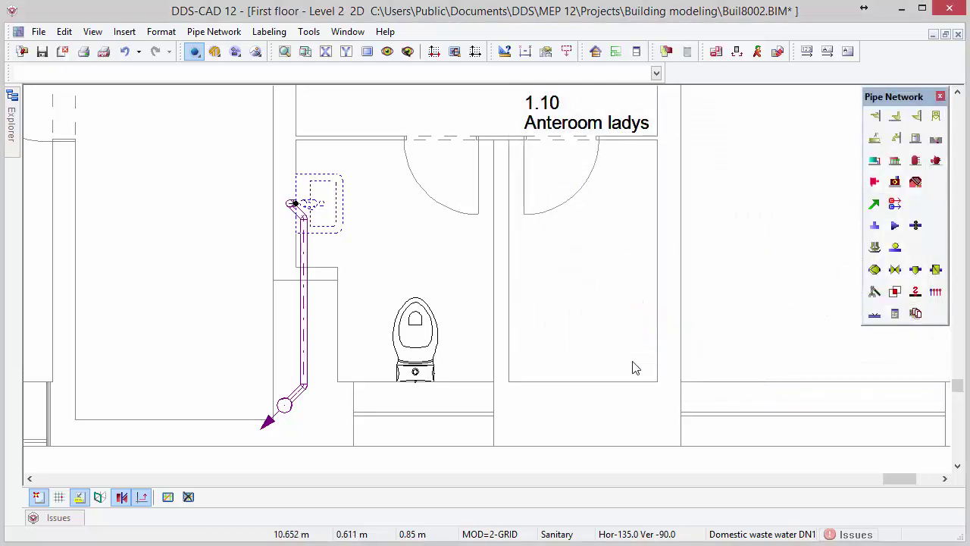
# Step: Automatically connect the toilet's waste water to the stack with the connect at same height option
pyautogui.click(438, 351)
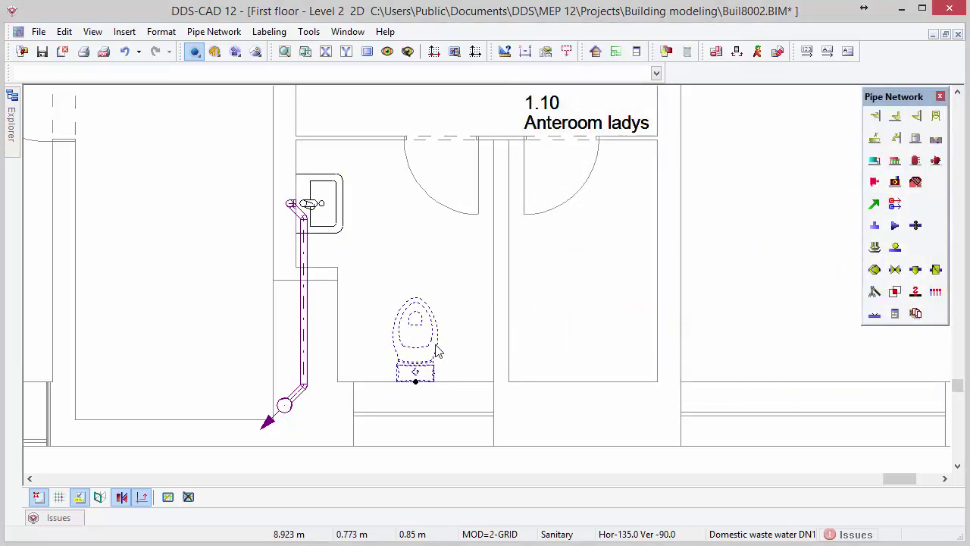
pyautogui.rightClick(439, 353)
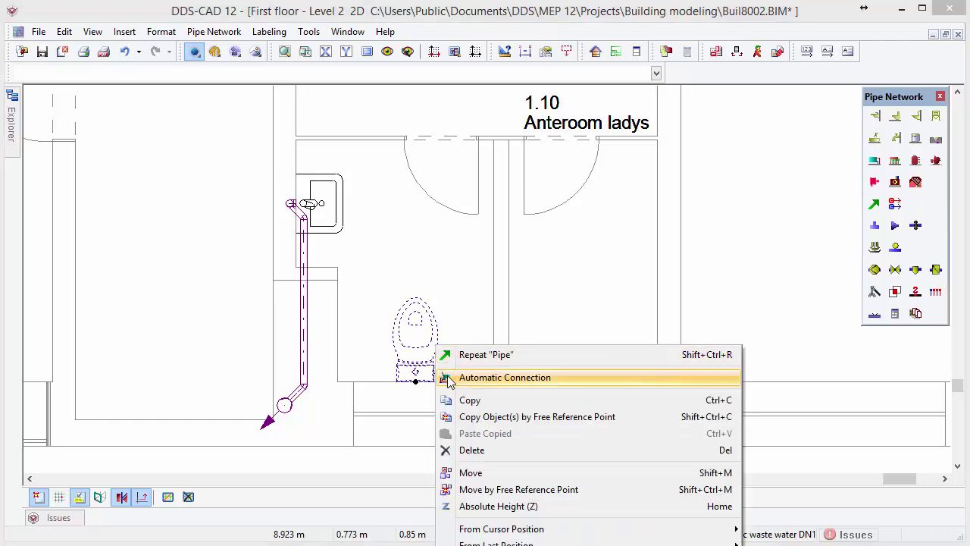
pyautogui.click(504, 378)
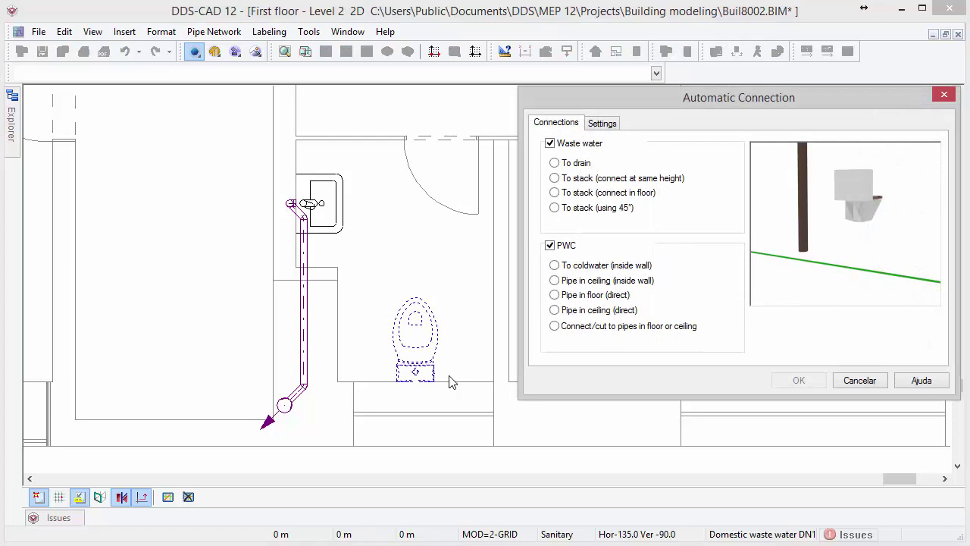
pyautogui.click(555, 179)
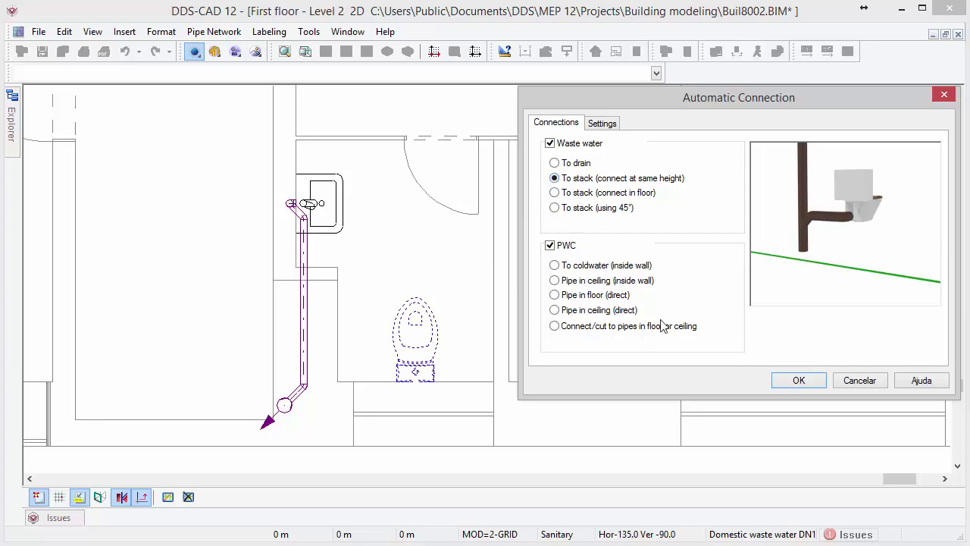
pyautogui.click(777, 383)
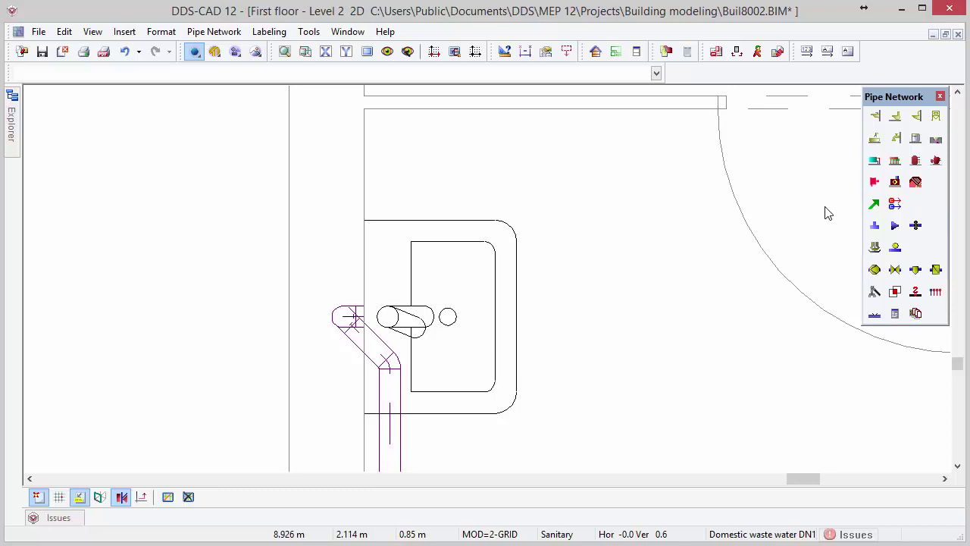
# Step: Start a new pipe at the bend beneath the hand basin, inserting an HT tee 45° 50x50 with draw direction Branch
pyautogui.click(874, 205)
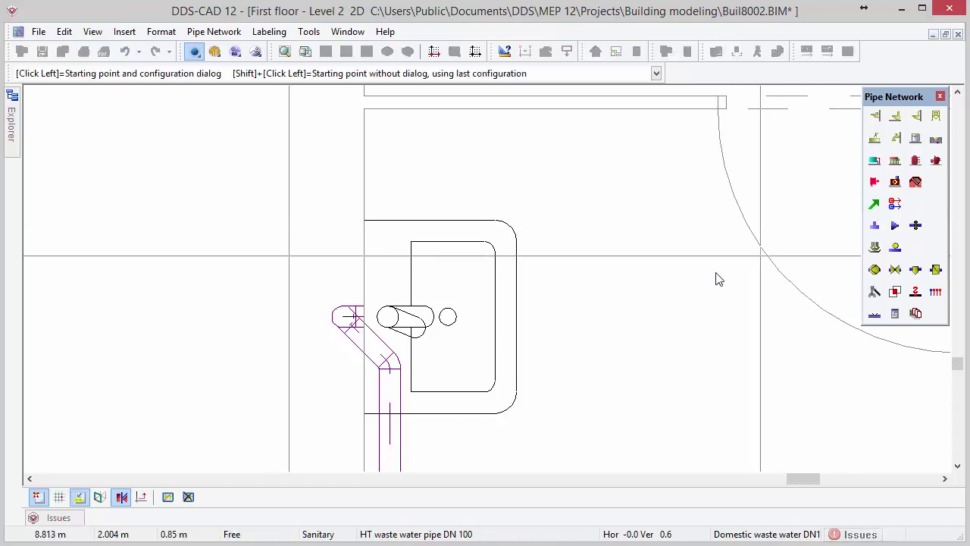
pyautogui.click(394, 365)
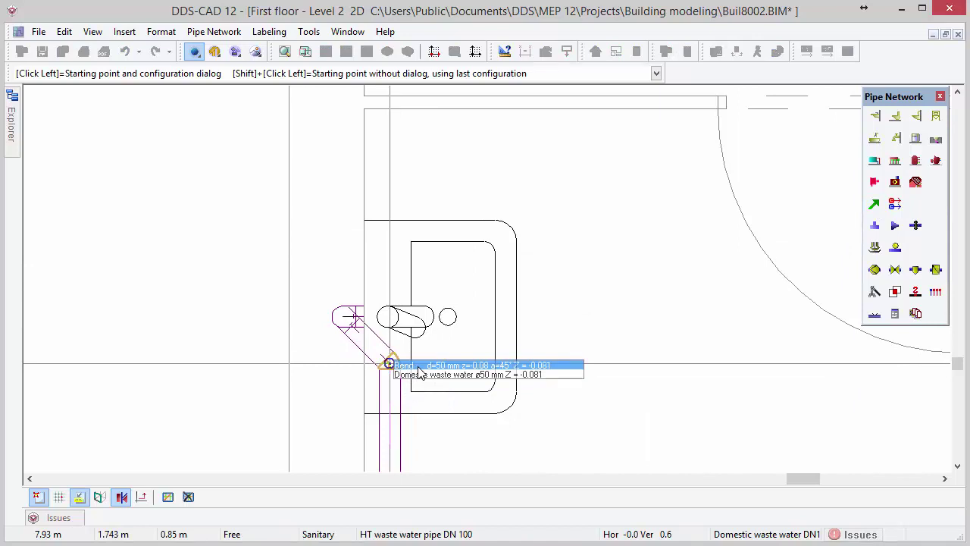
pyautogui.click(418, 368)
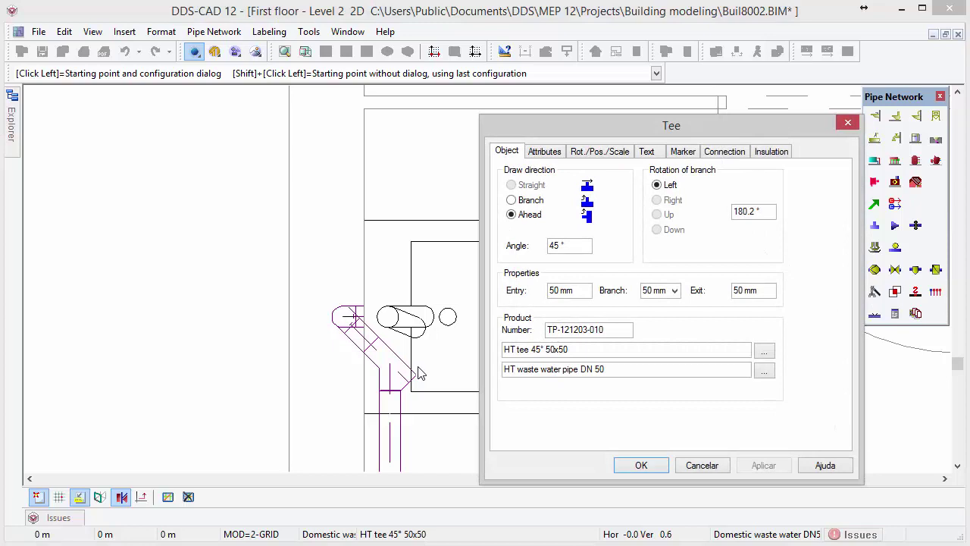
pyautogui.click(511, 200)
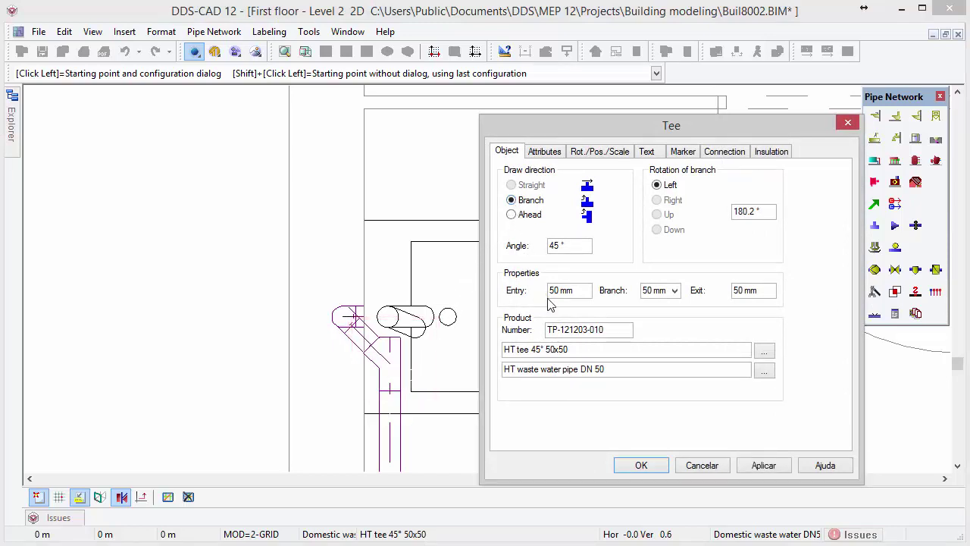
pyautogui.click(654, 467)
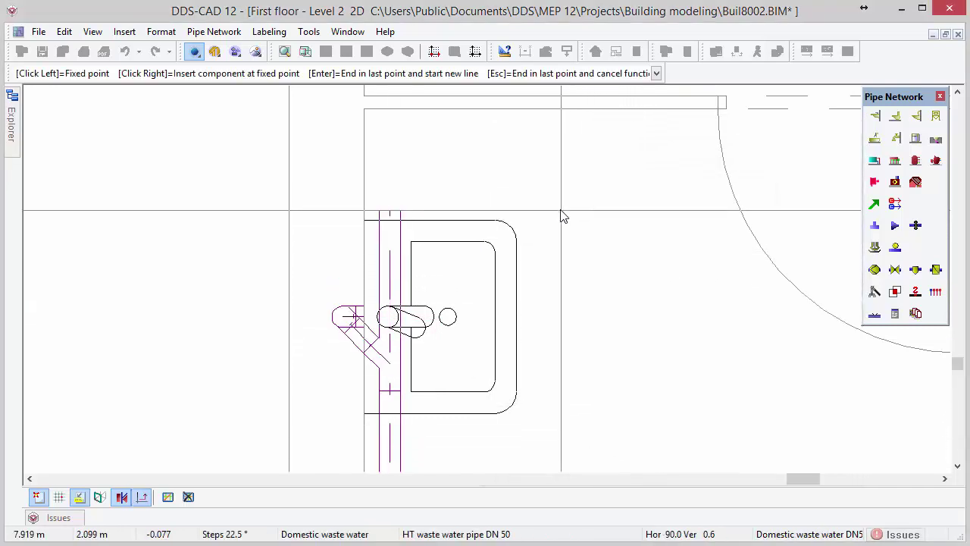
# Step: Route the DN 50 waste water pipe diagonally across the anteroom and straight into the wall behind the double wash basin
pyautogui.scroll(-3, 561, 215)
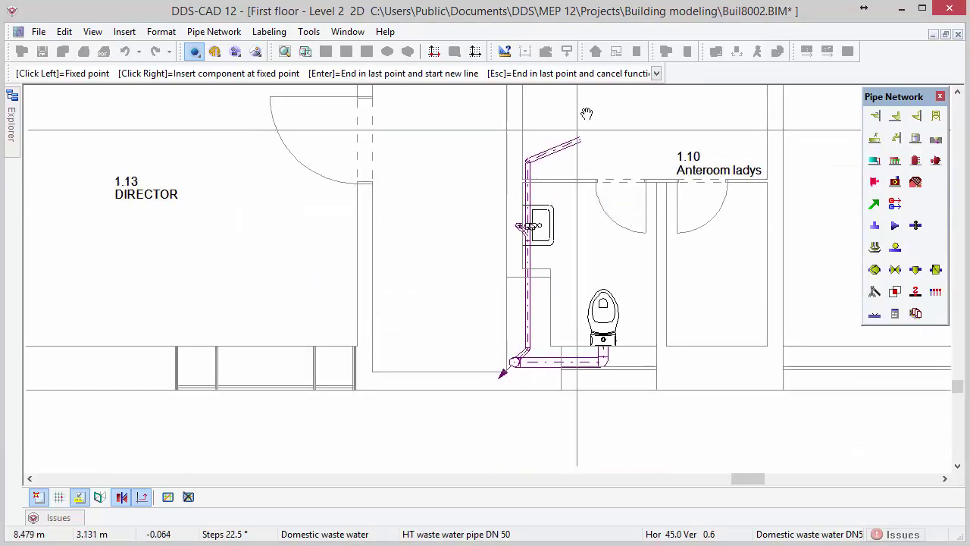
pyautogui.moveTo(587, 113)
pyautogui.mouseDown(button='middle')
pyautogui.moveTo(497, 299)
pyautogui.moveTo(465, 340)
pyautogui.mouseUp(button='middle')
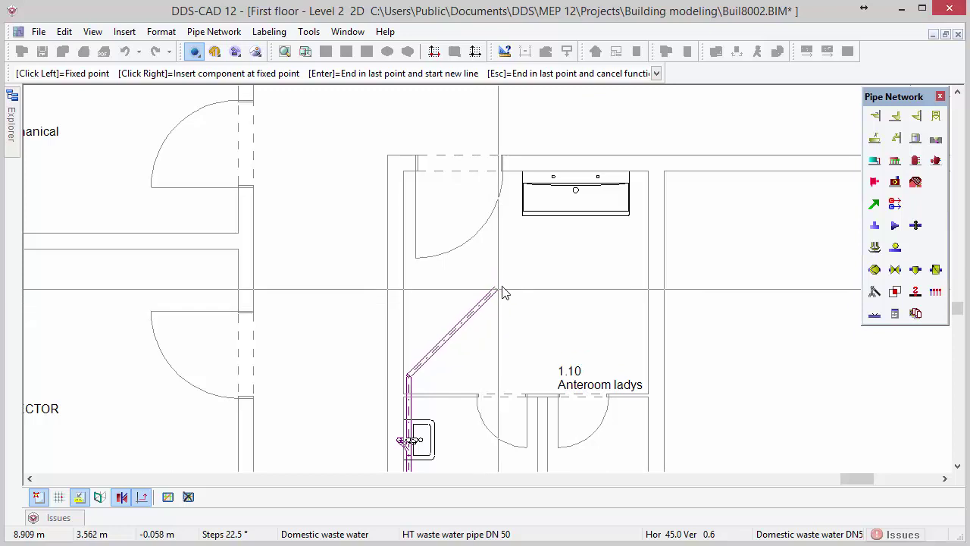
pyautogui.scroll(3, 551, 167)
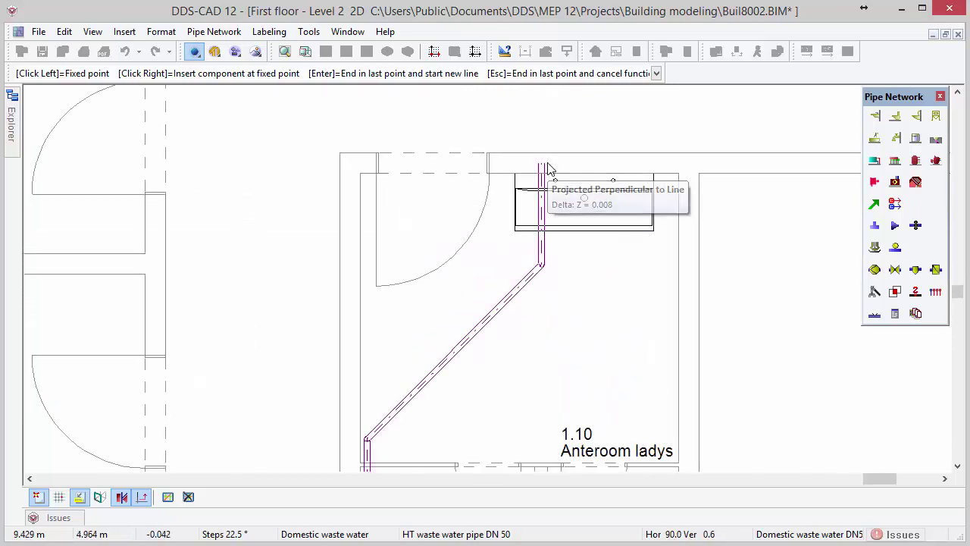
pyautogui.click(550, 166)
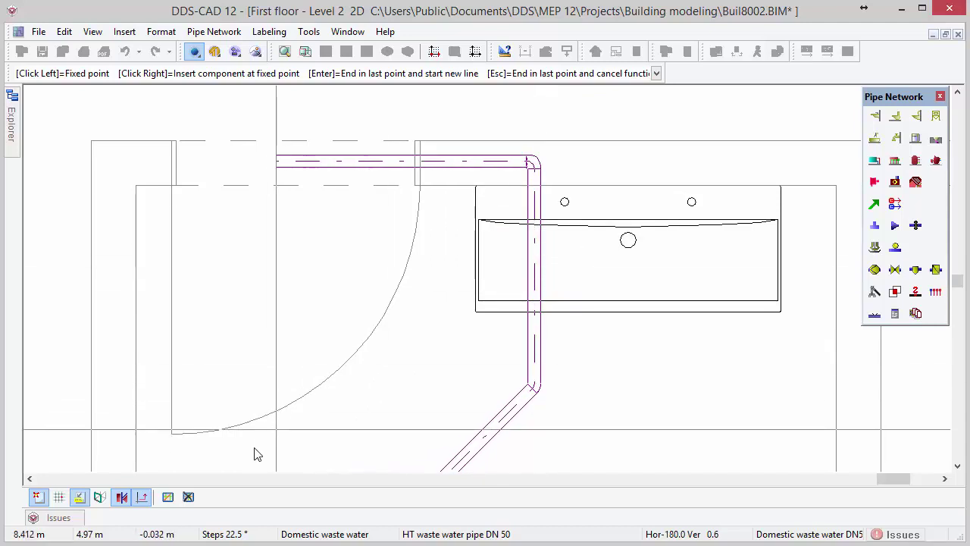
# Step: Add a vertical help line through the double wash basin's centre and run the pipe inside the wall up to it
pyautogui.click(168, 497)
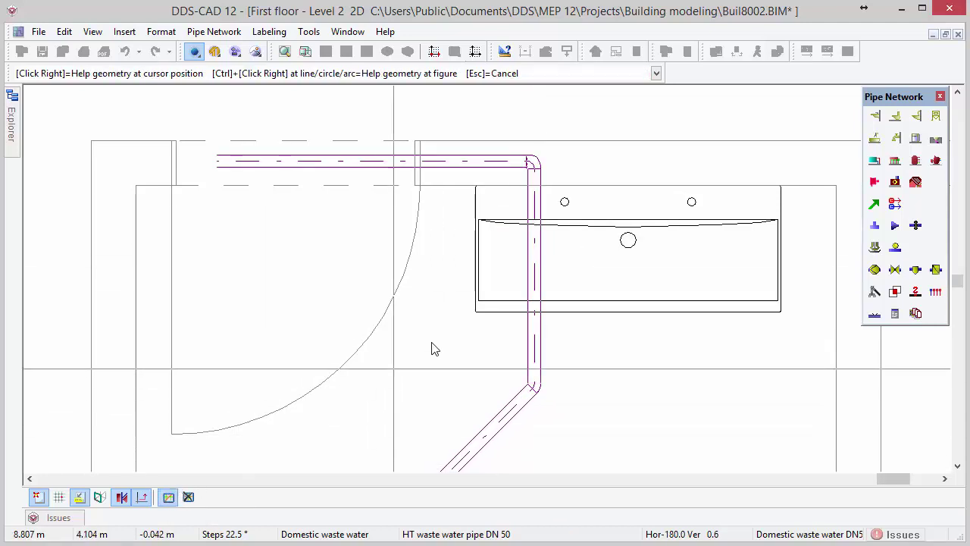
pyautogui.rightClick(628, 188)
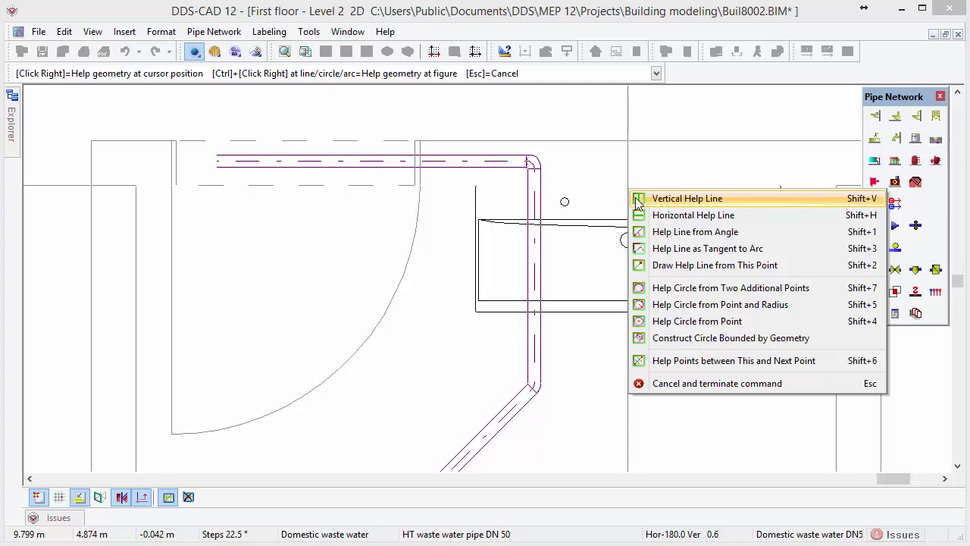
pyautogui.click(637, 199)
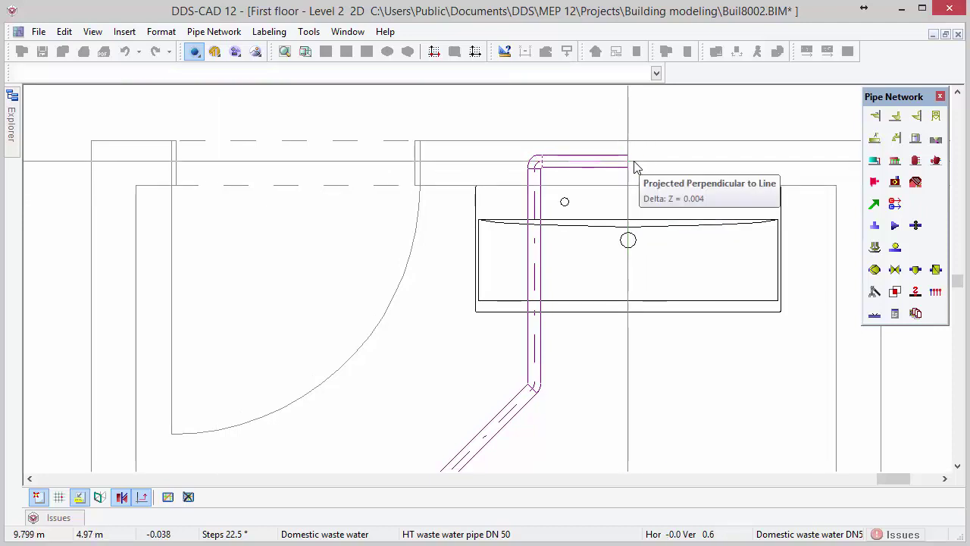
pyautogui.click(635, 167)
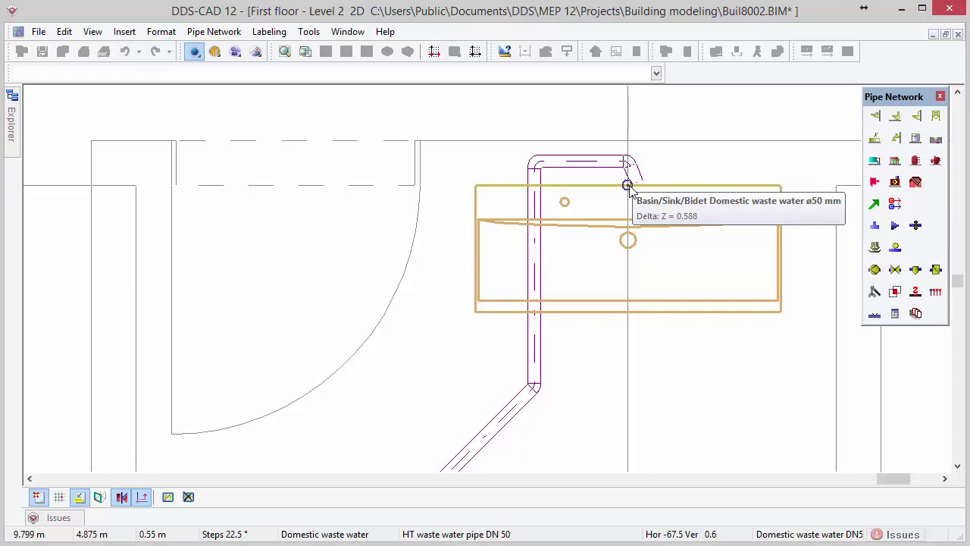
# Step: Connect the pipe to the double wash basin's waste outlet with a Vertical - Horizontal connection, and delete the help geometry
pyautogui.click(629, 187)
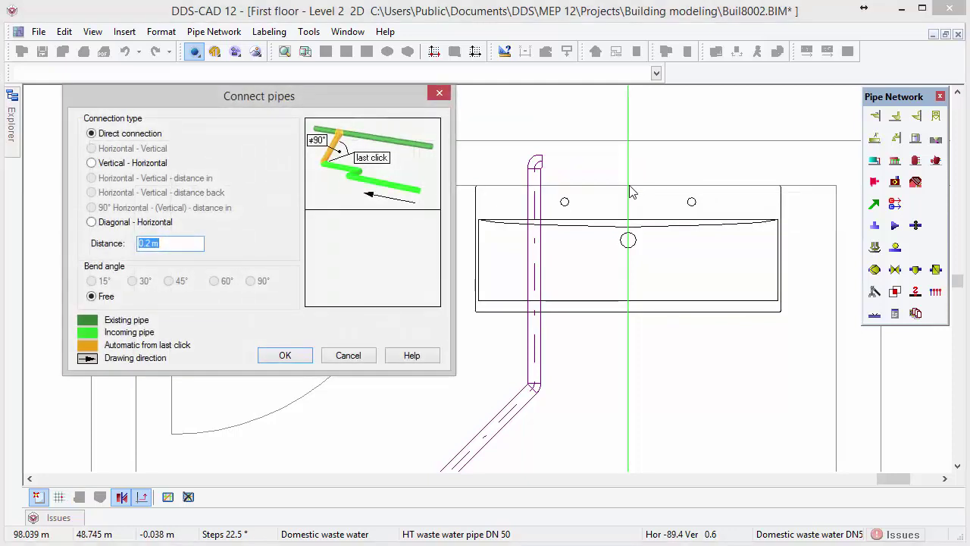
pyautogui.click(141, 168)
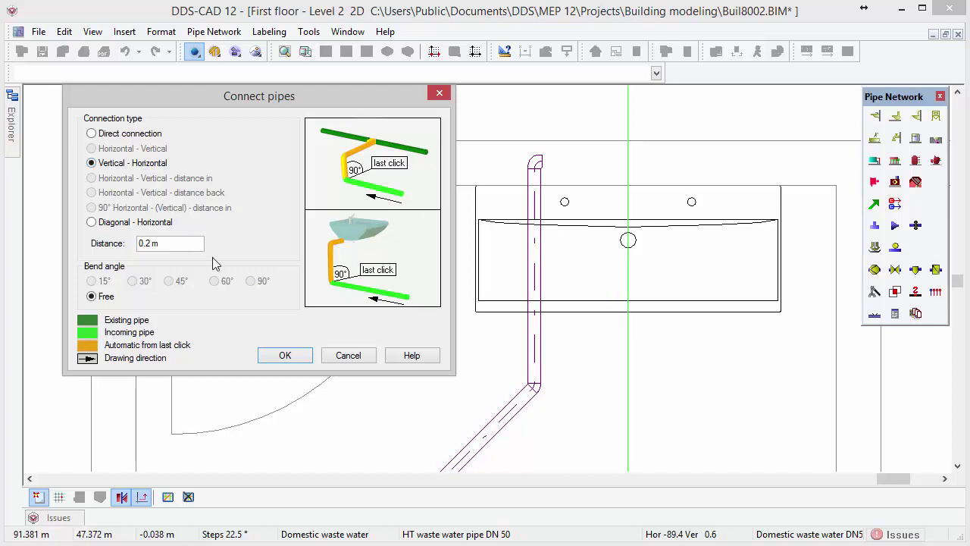
pyautogui.click(285, 355)
pyautogui.press('Escape')
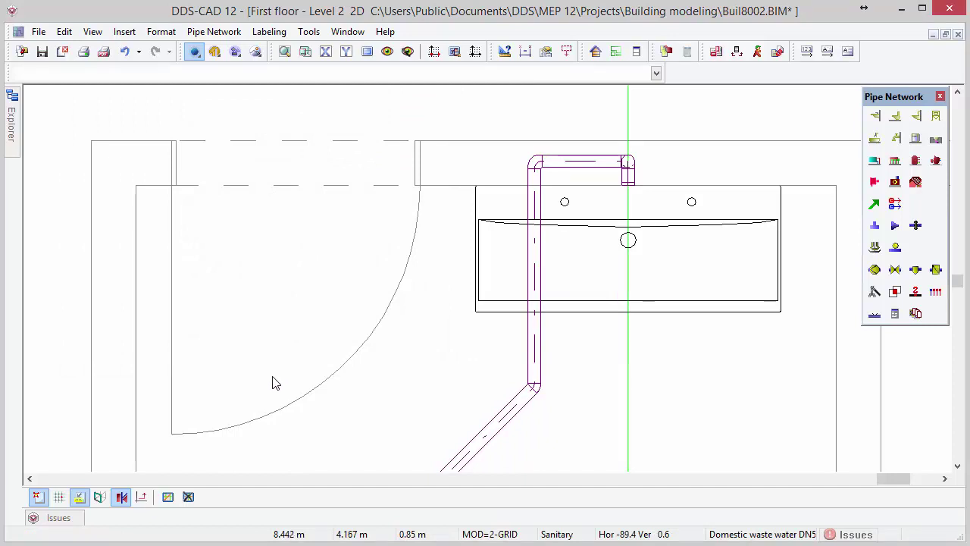
pyautogui.click(190, 501)
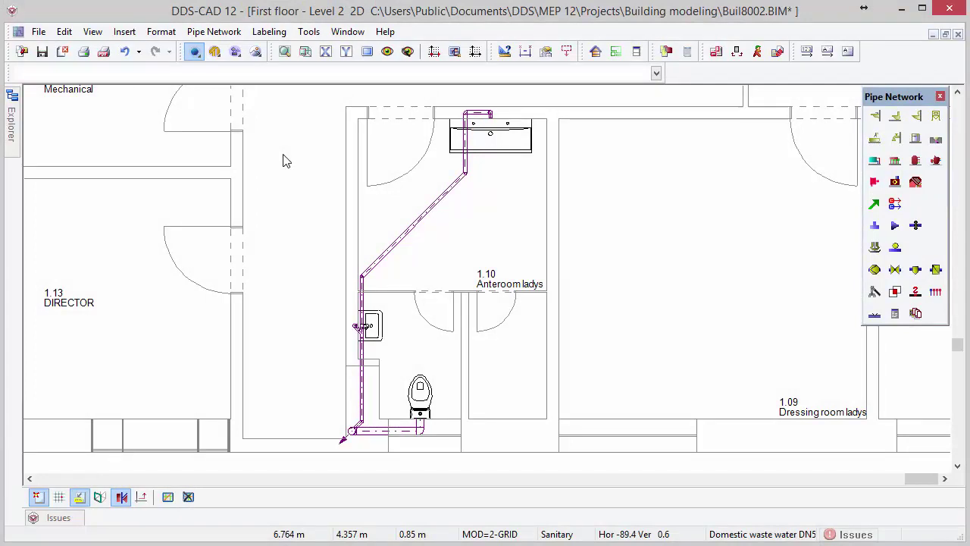
# Step: Turn on the slope display for the waste water pipes and turn off the 2D advanced pipe presentation
pyautogui.click(91, 32)
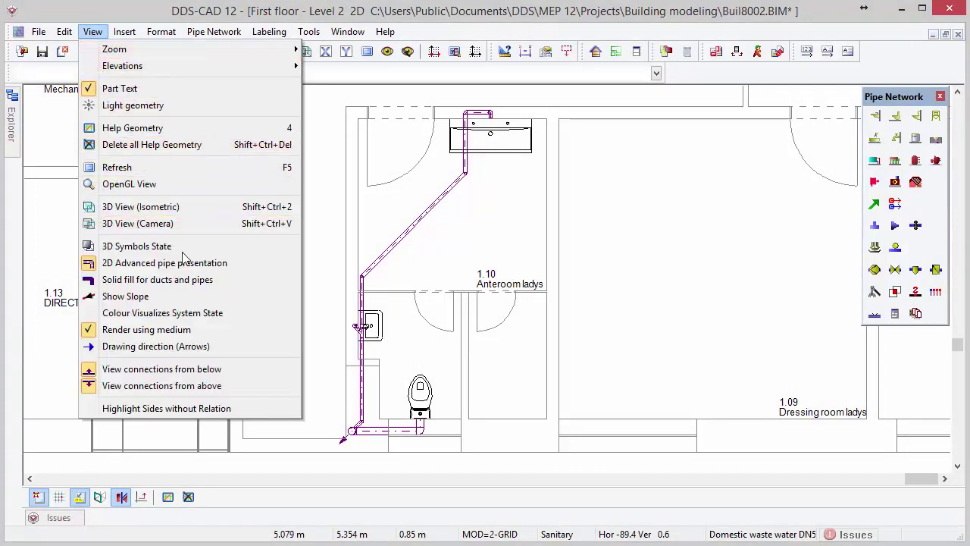
pyautogui.click(204, 299)
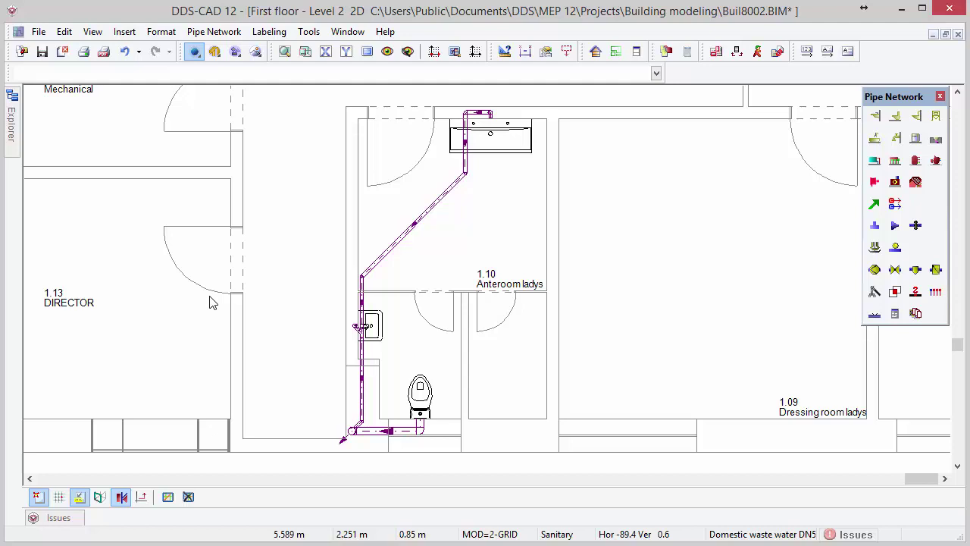
pyautogui.click(309, 259)
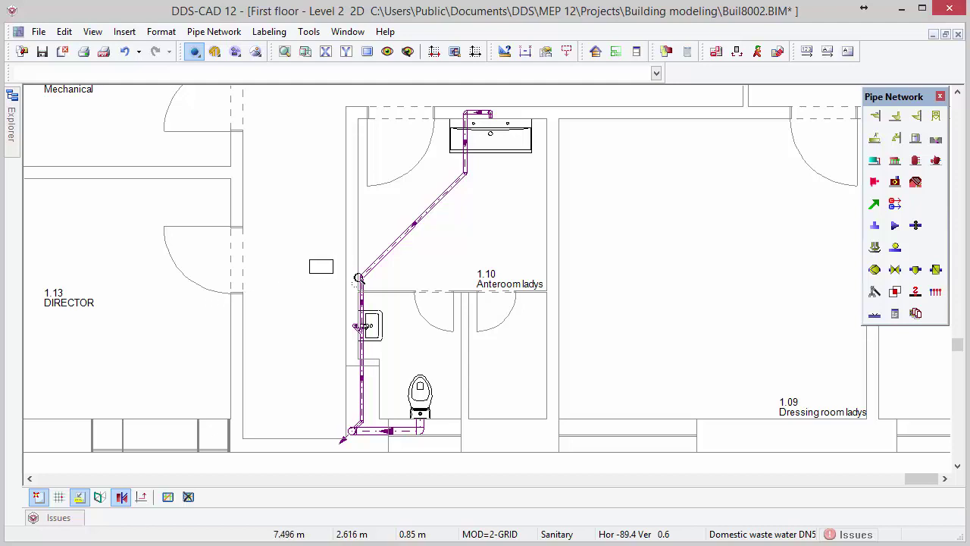
pyautogui.click(591, 449)
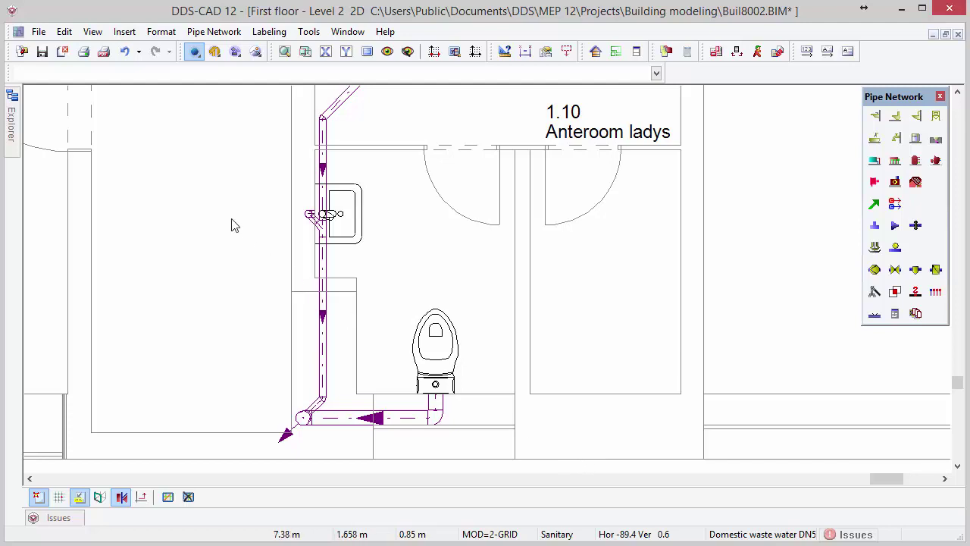
pyautogui.click(93, 31)
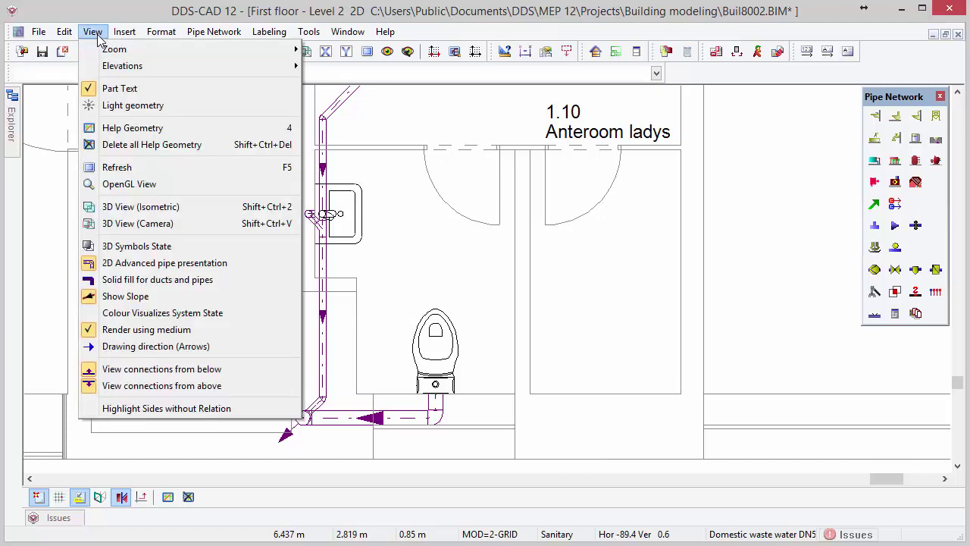
pyautogui.click(239, 269)
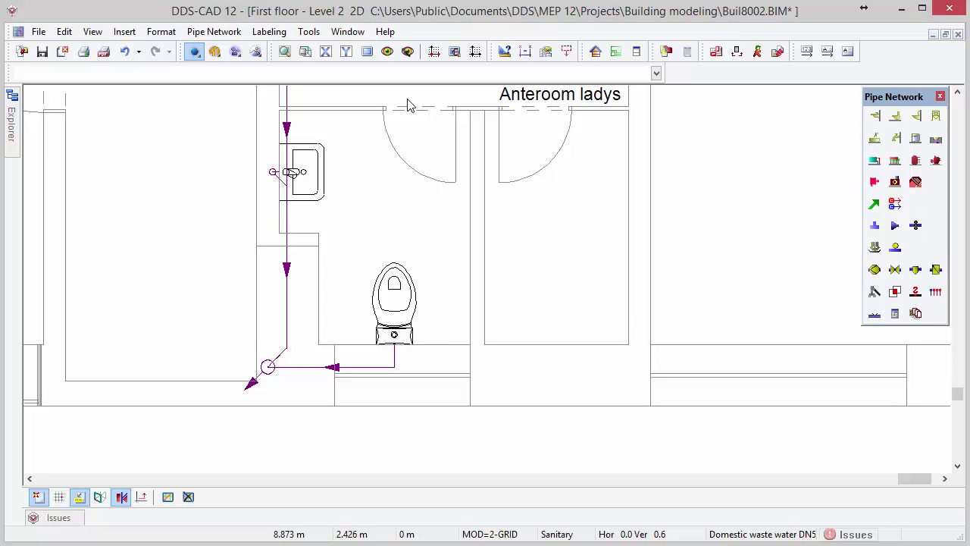
# Step: Hide the waste water pipes by disabling their layer
pyautogui.click(407, 51)
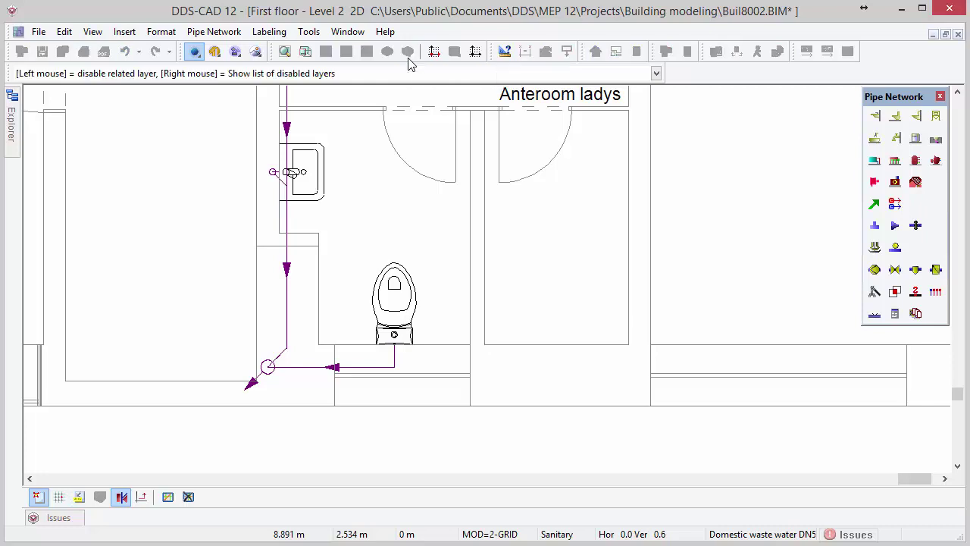
pyautogui.click(286, 101)
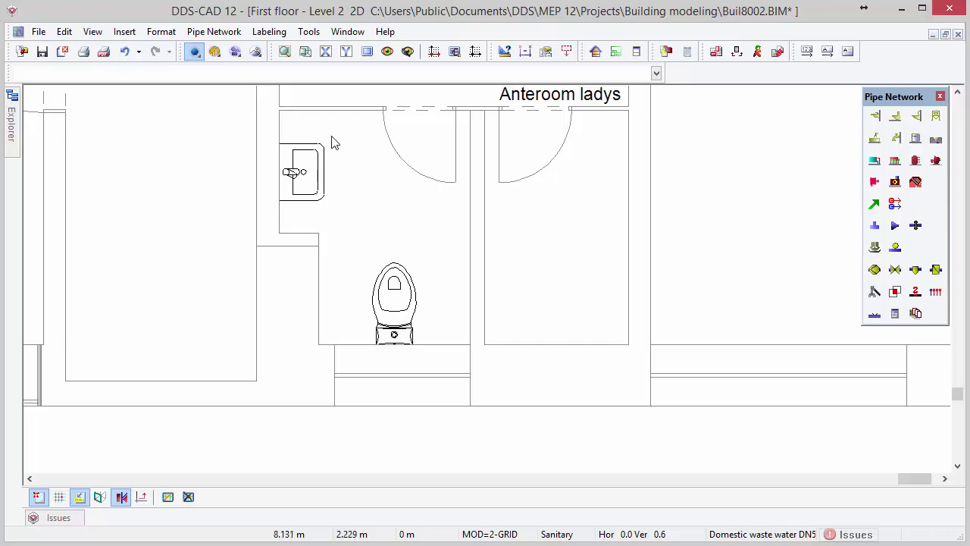
pyautogui.click(915, 162)
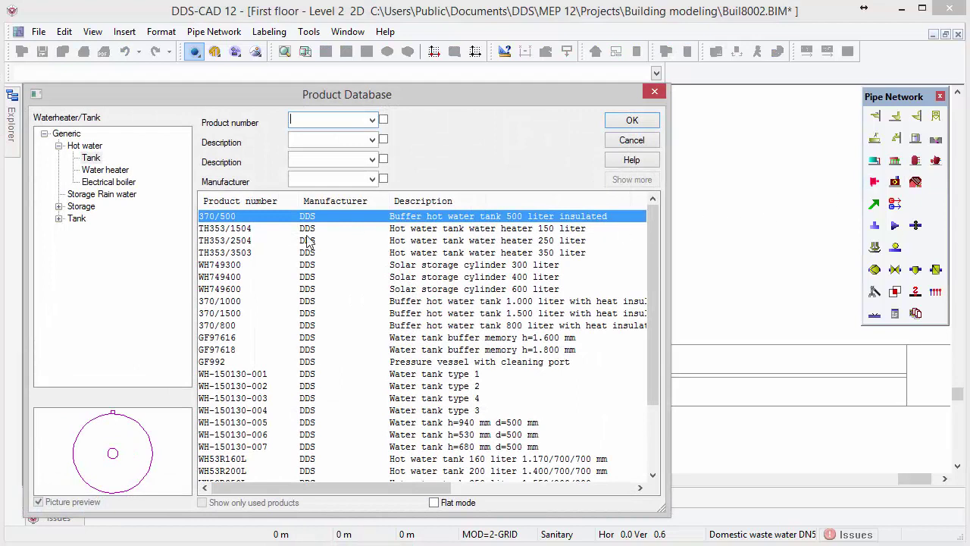
pyautogui.click(133, 187)
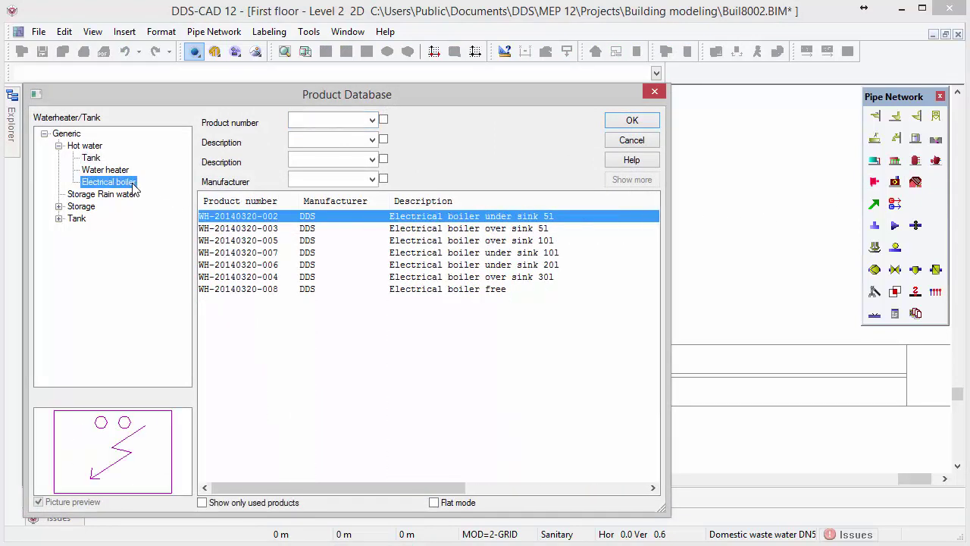
pyautogui.click(632, 120)
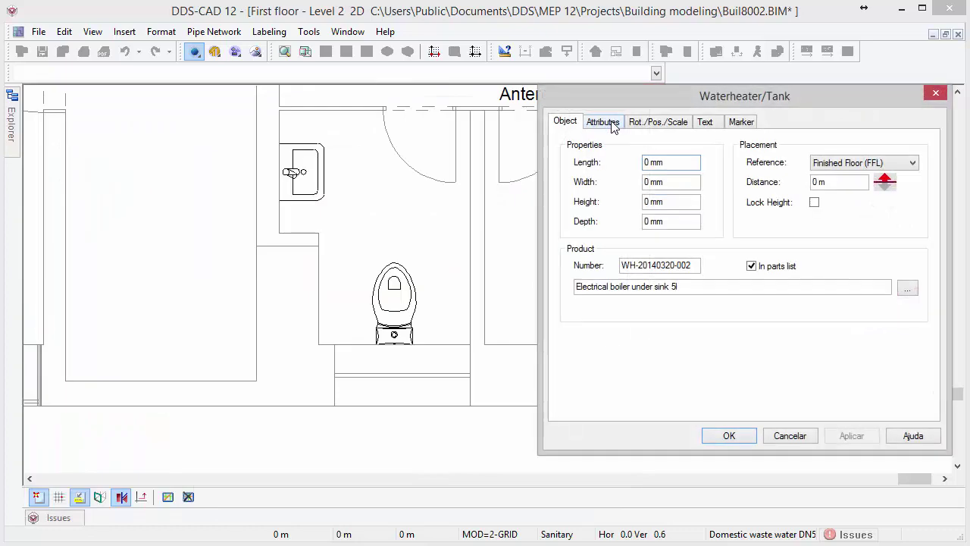
pyautogui.click(713, 438)
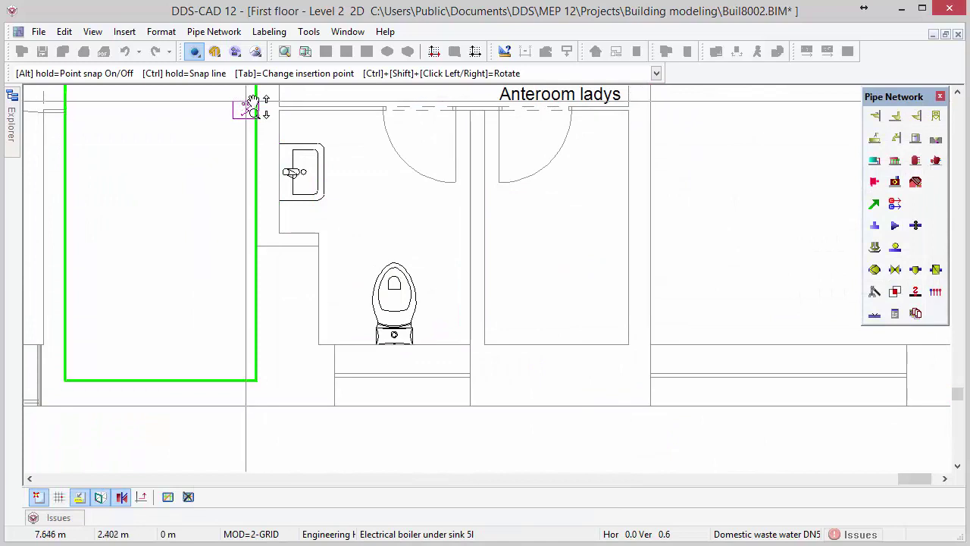
pyautogui.scroll(5, 364, 219)
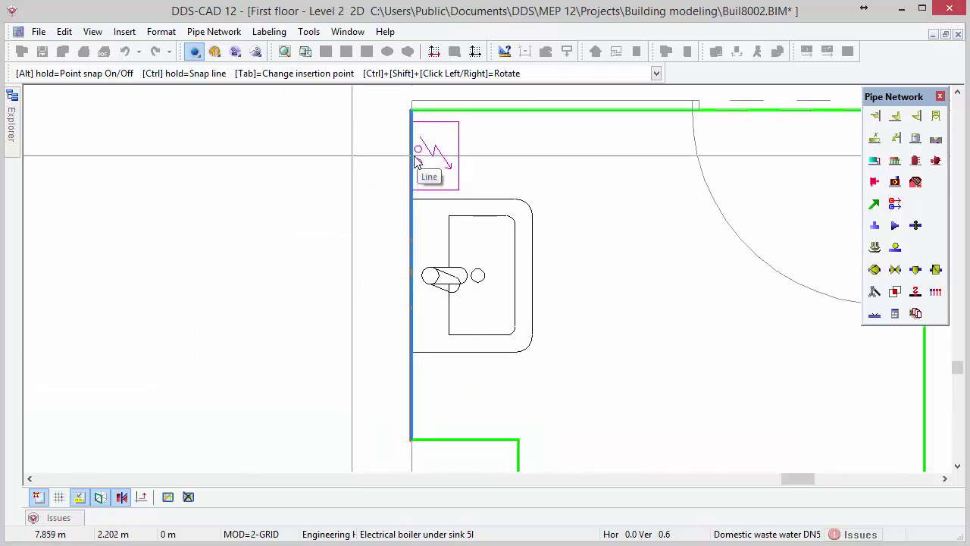
pyautogui.click(415, 162)
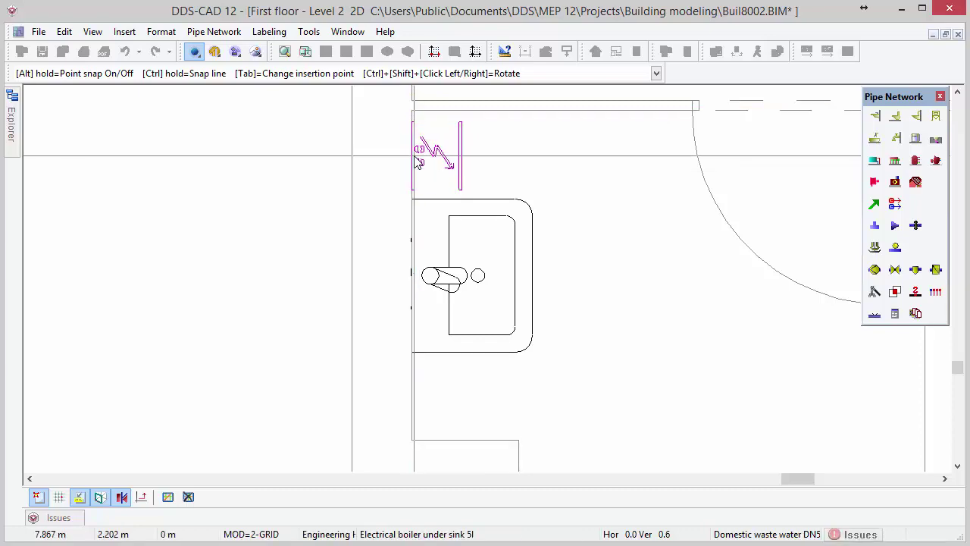
pyautogui.press('Escape')
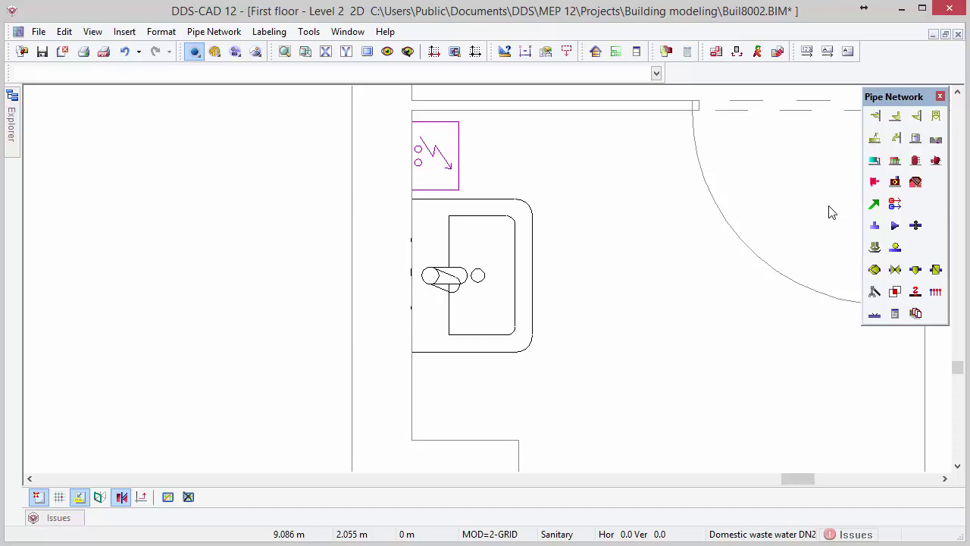
# Step: Start a DN 15 copper PWC Coldwater pipe from Storey Above, inside the wall behind the wash basin
pyautogui.click(875, 206)
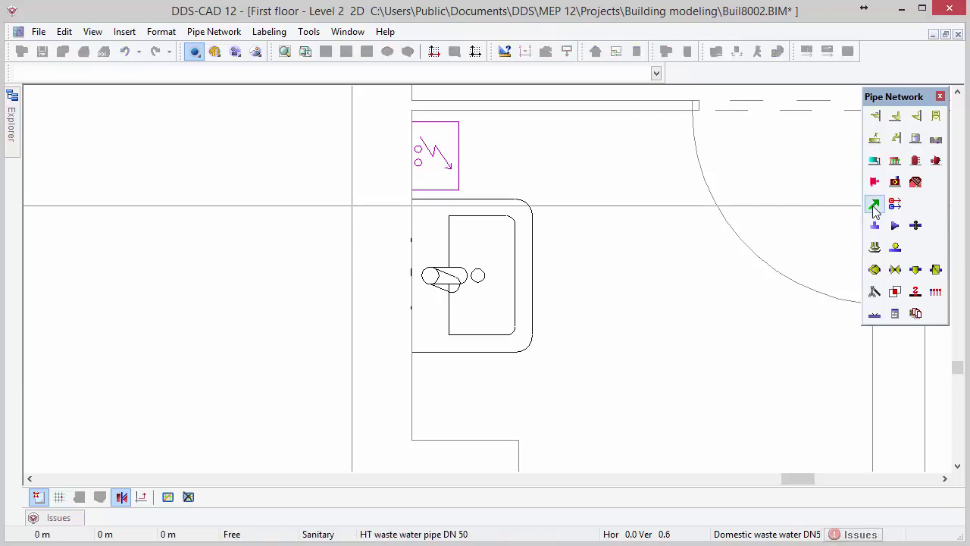
pyautogui.click(385, 410)
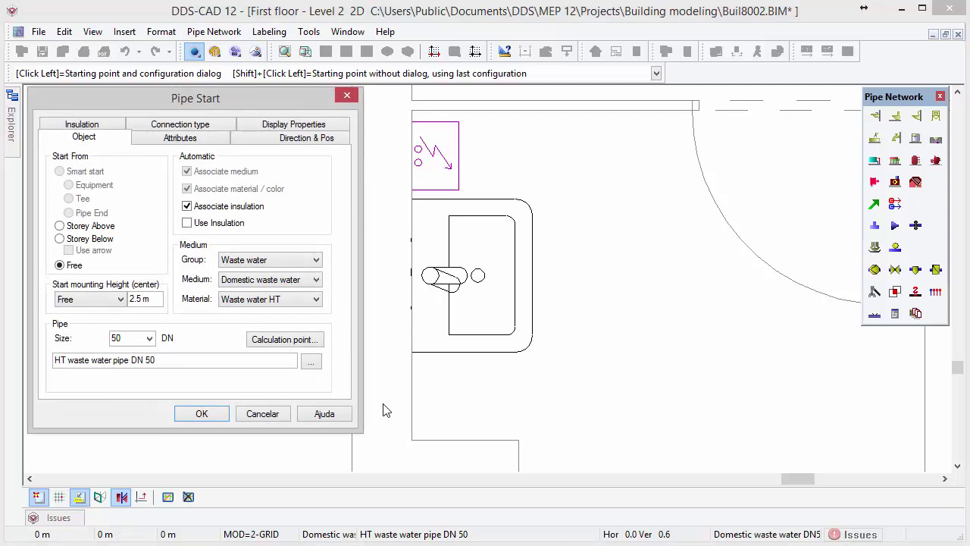
pyautogui.click(315, 261)
pyautogui.click(311, 283)
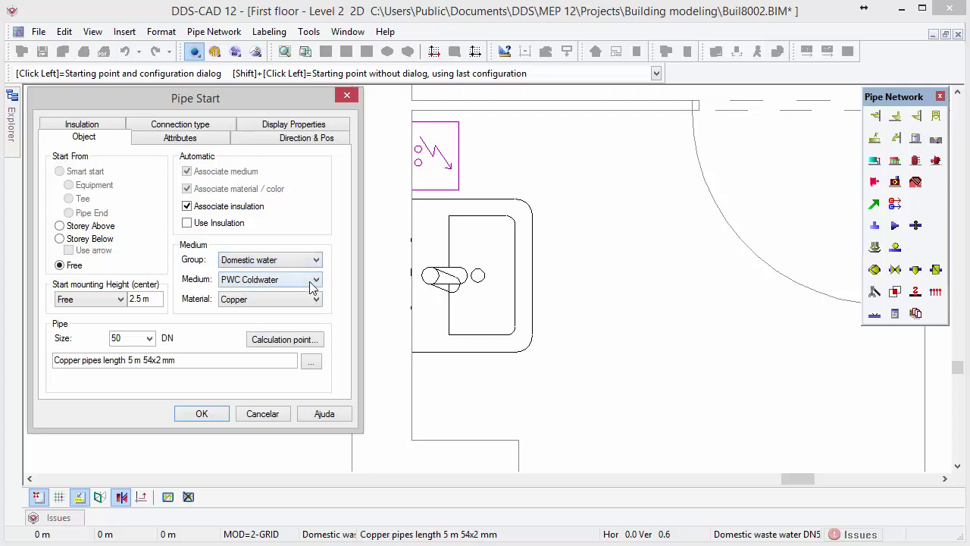
pyautogui.click(149, 339)
pyautogui.click(144, 382)
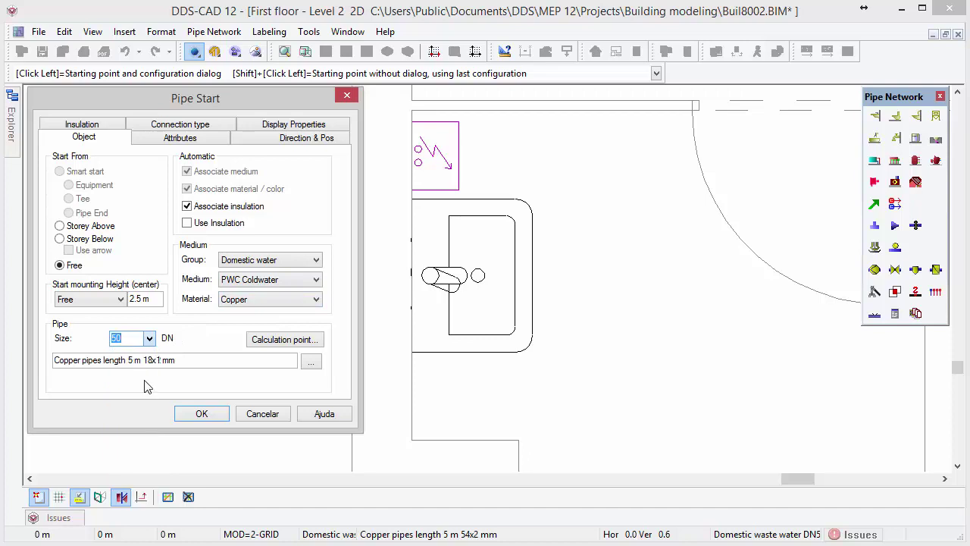
pyautogui.click(60, 226)
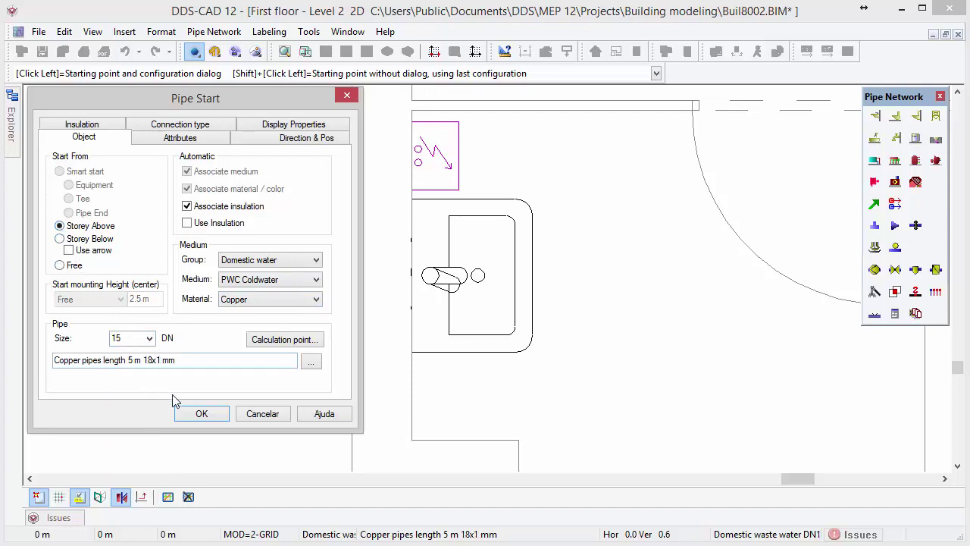
pyautogui.click(195, 414)
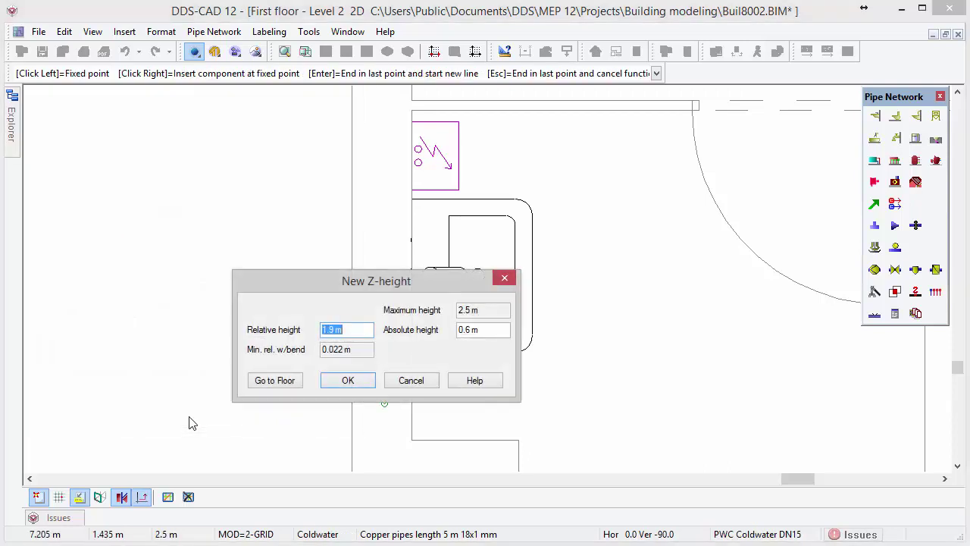
# Step: Lower the cold water pipe to absolute height 1.2 m, run it inside the wall and connect it to the boiler's cold water inlet with Horizontal - Vertical
pyautogui.click(496, 332)
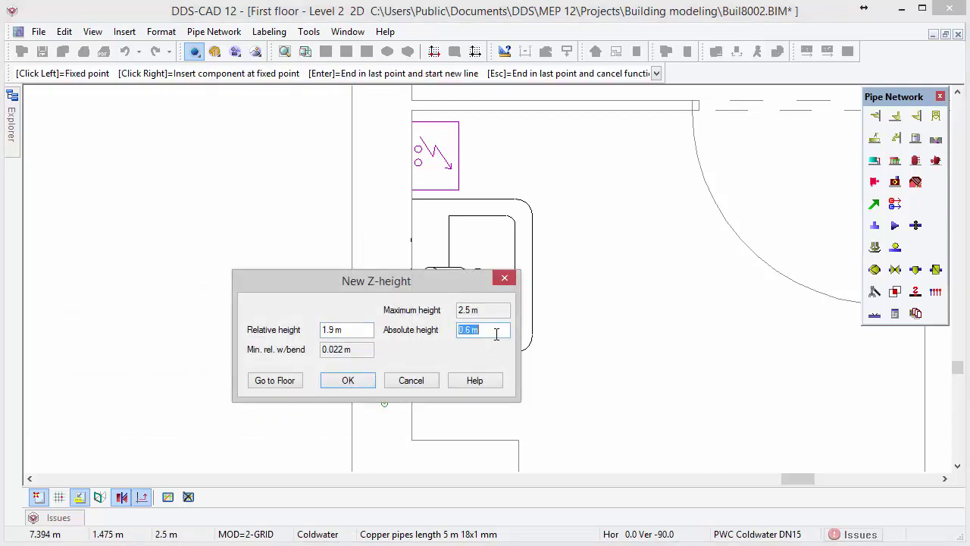
pyautogui.write('1.2')
pyautogui.click(357, 380)
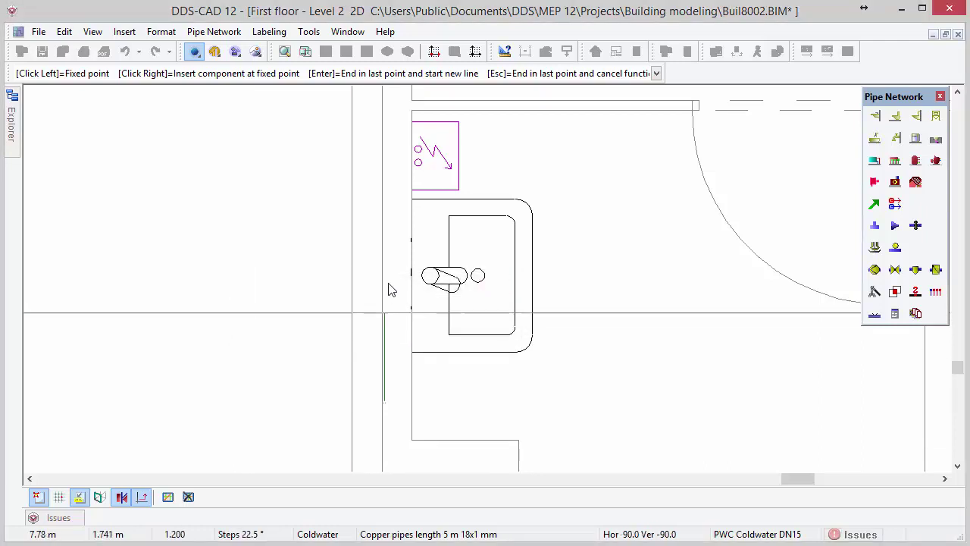
pyautogui.click(389, 150)
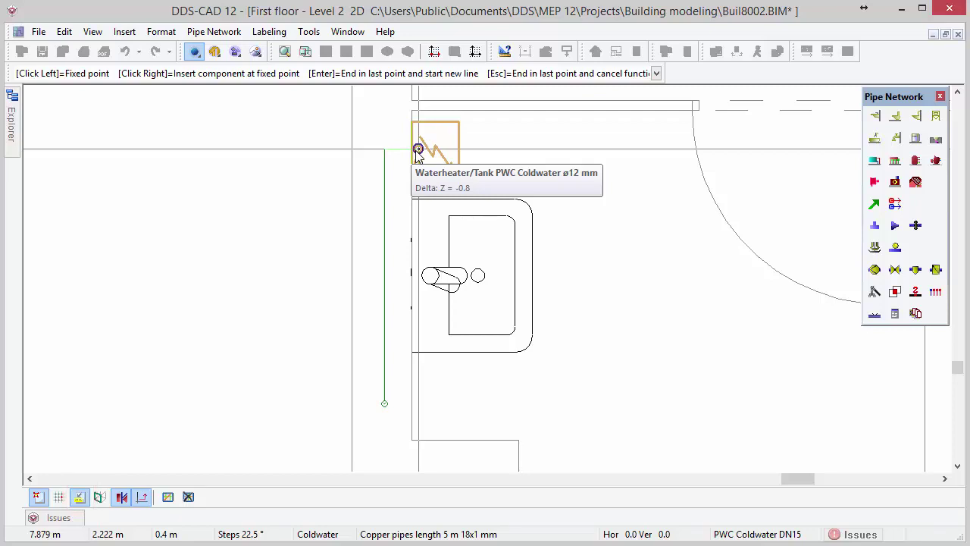
pyautogui.click(417, 150)
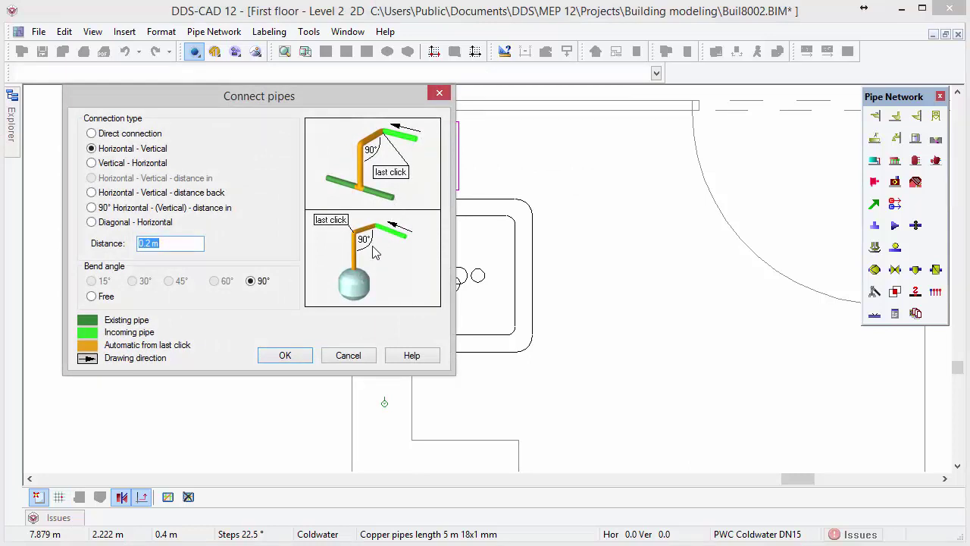
pyautogui.click(308, 356)
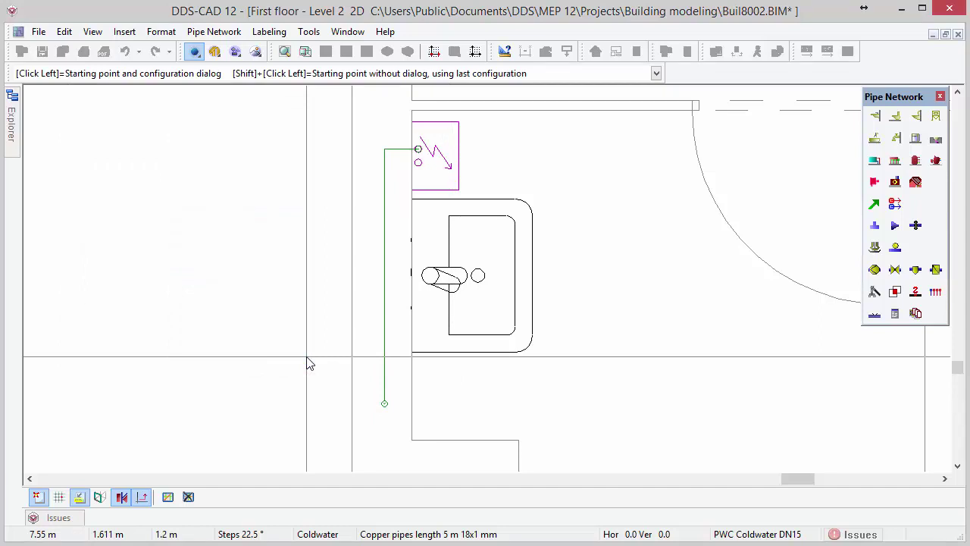
pyautogui.press('Escape')
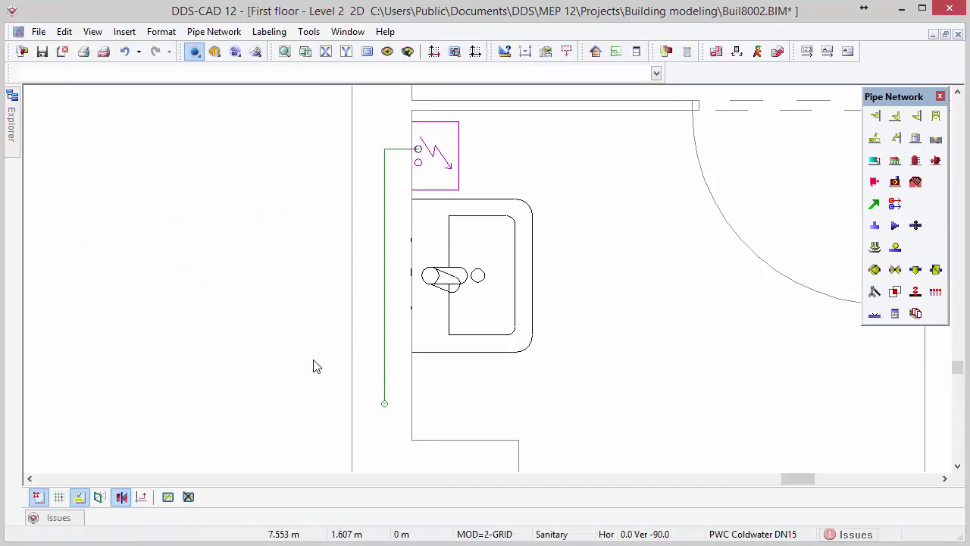
# Step: Connect the wash basin to the cold water pipe with Automatic Connection, using Pipes in ceiling (inside wall) for PWC/PWH
pyautogui.rightClick(458, 359)
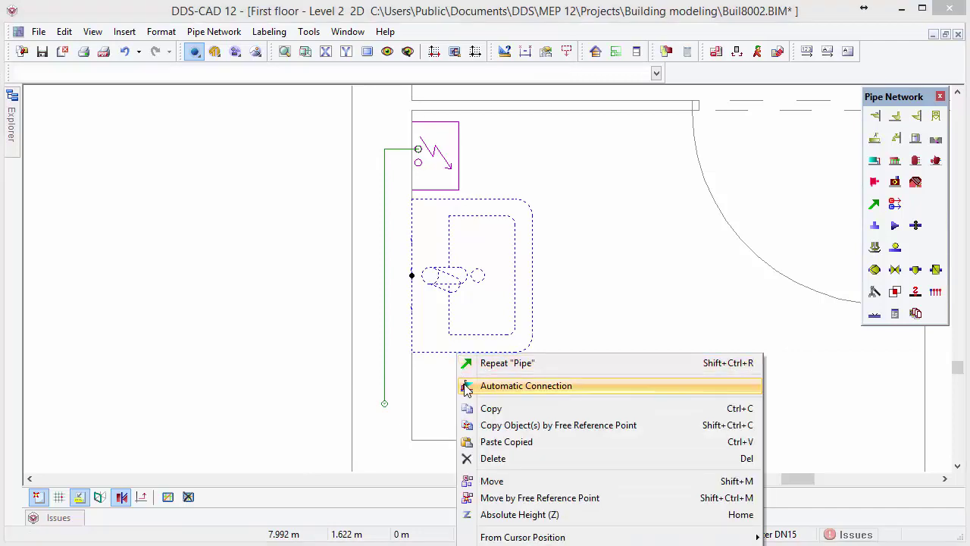
pyautogui.click(468, 388)
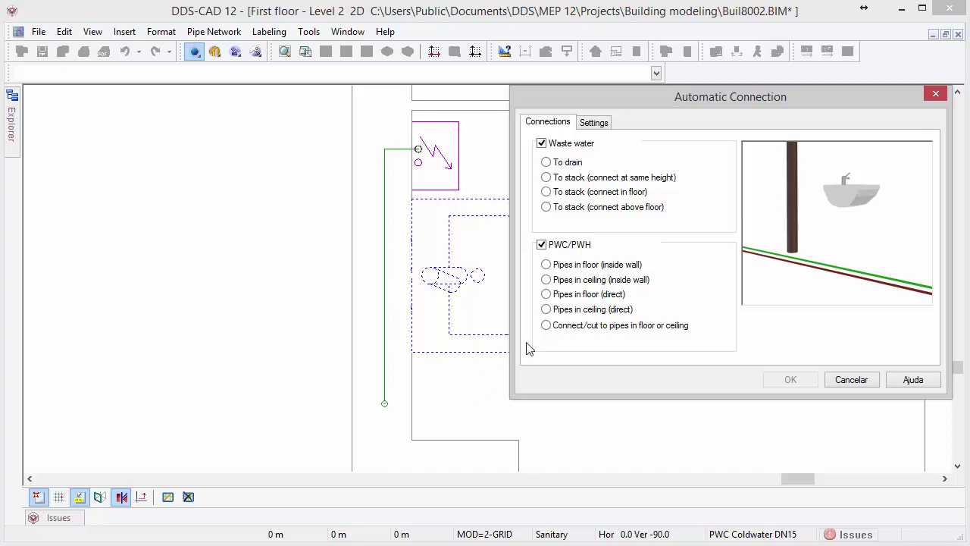
pyautogui.click(597, 280)
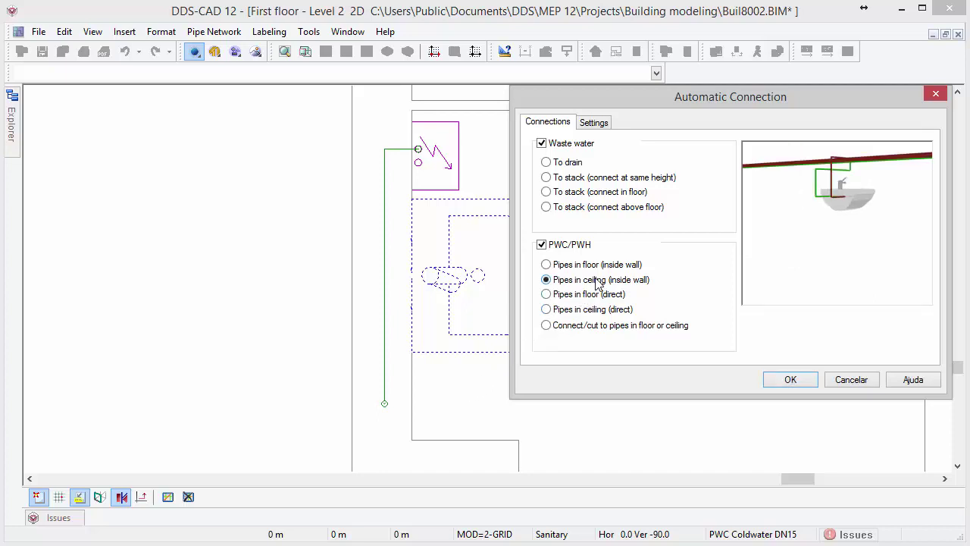
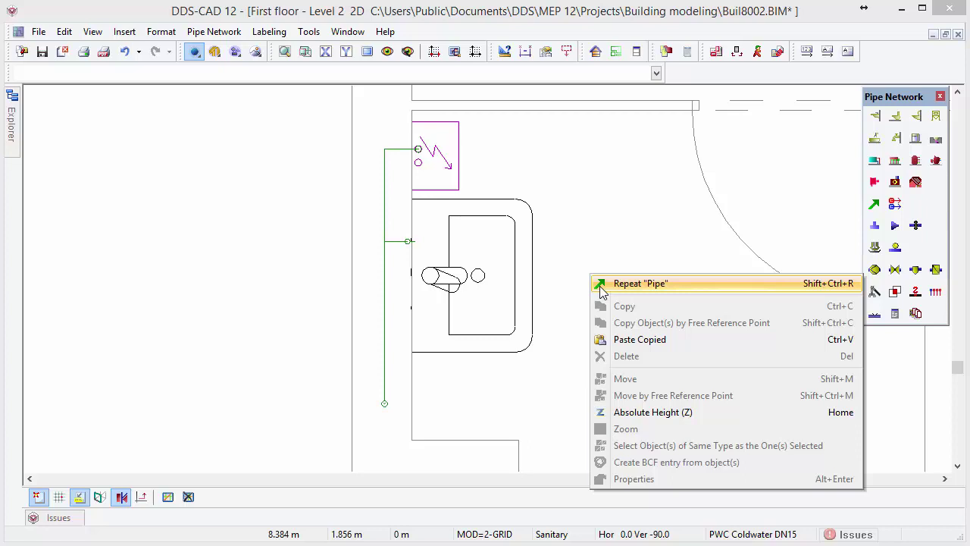
# Step: Start a DN 12 hot water pipe at the wash basin's hot water connection, using the product Copper pipes length 5 m 15x1 mm
pyautogui.click(640, 282)
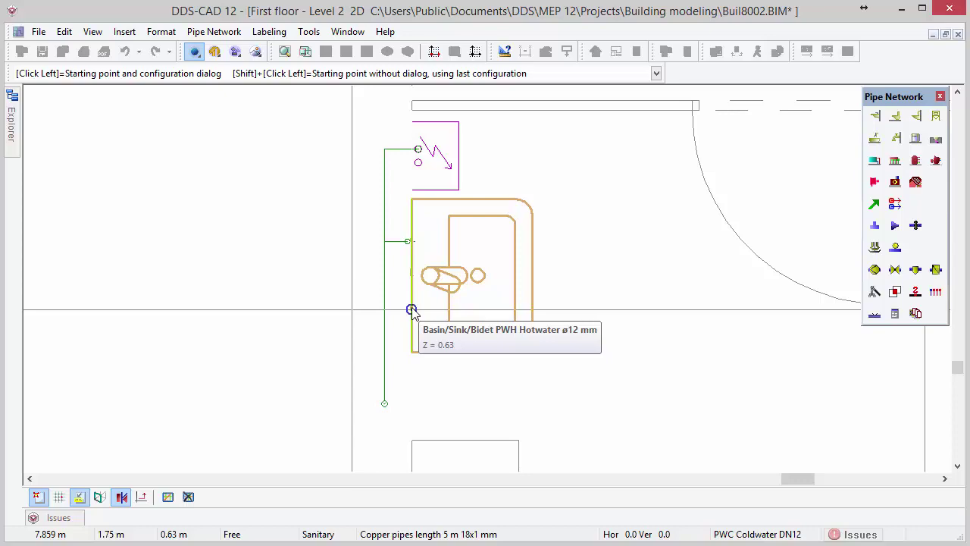
pyautogui.click(411, 311)
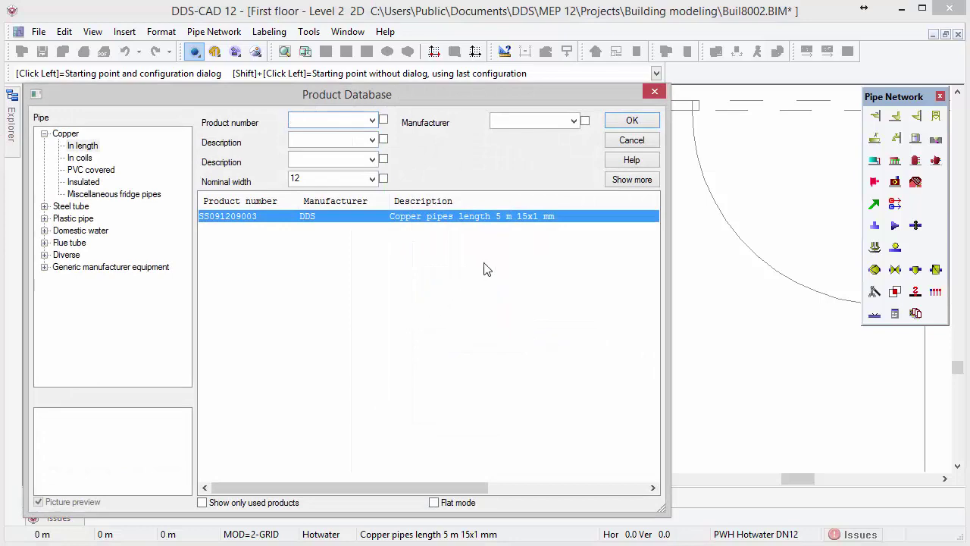
pyautogui.click(649, 123)
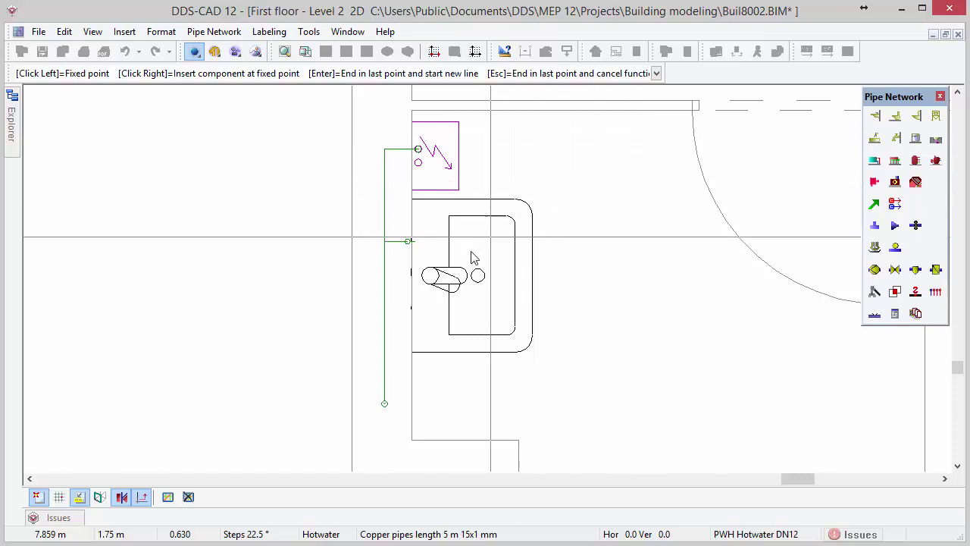
# Step: Run the hot water pipe inside the wall beside the cold water pipe and connect it to the boiler's hot water connection with Horizontal - Vertical
pyautogui.click(394, 311)
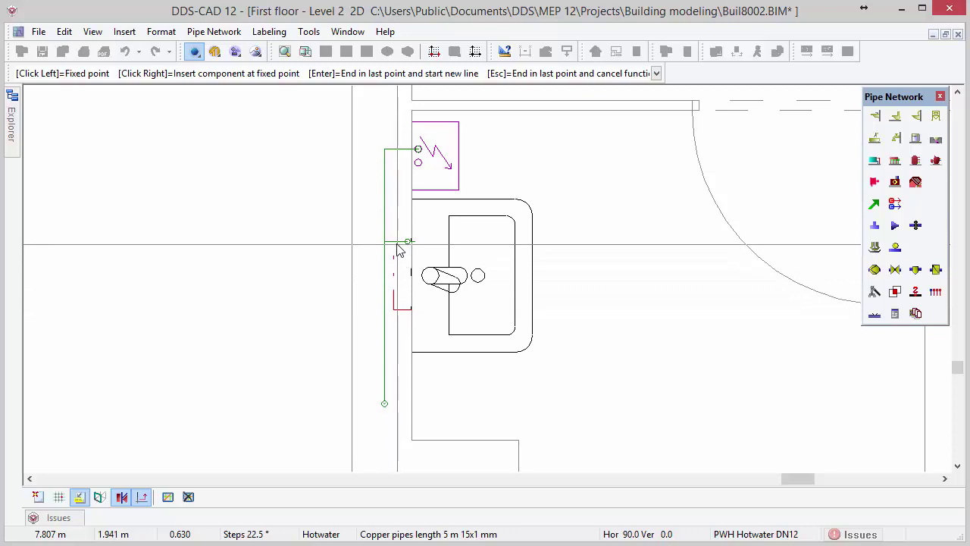
pyautogui.click(395, 170)
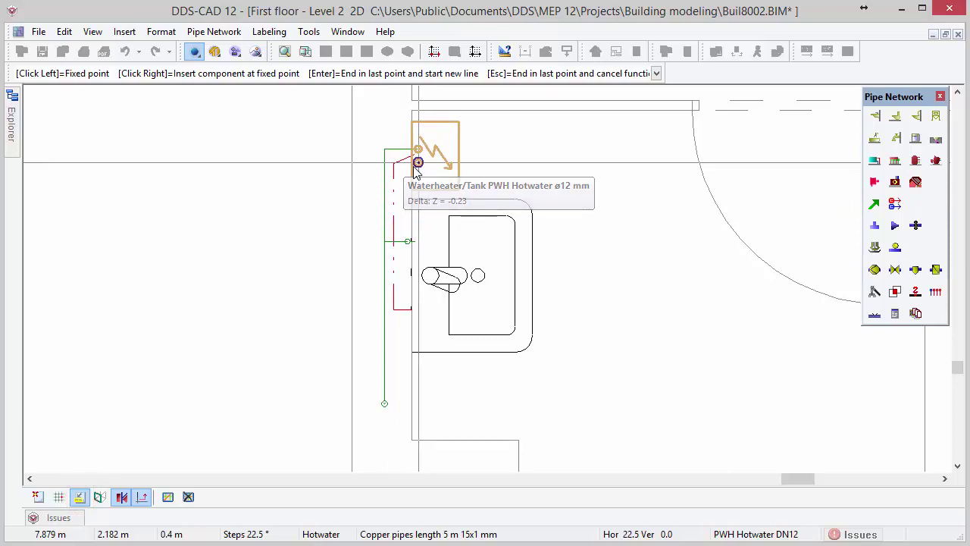
pyautogui.click(417, 169)
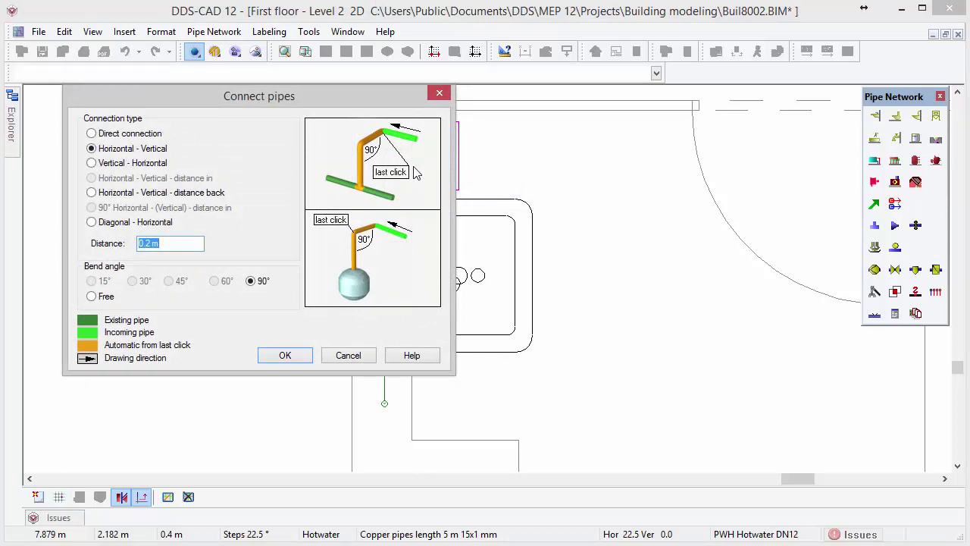
pyautogui.click(285, 355)
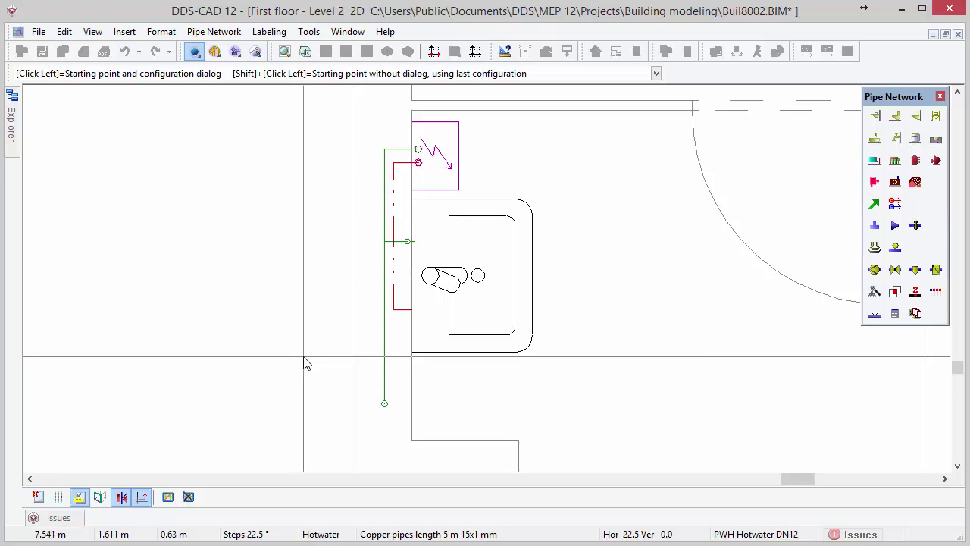
pyautogui.press('Escape')
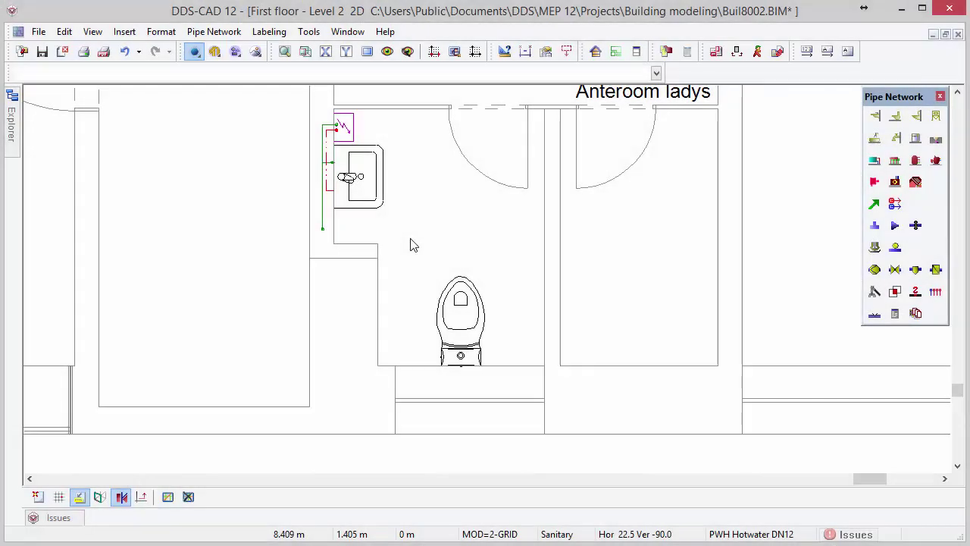
# Step: Start a DN 12 cold water pipe at the toilet's cold water connection, using the product Copper pipes length 5 m 15x1 mm
pyautogui.rightClick(411, 243)
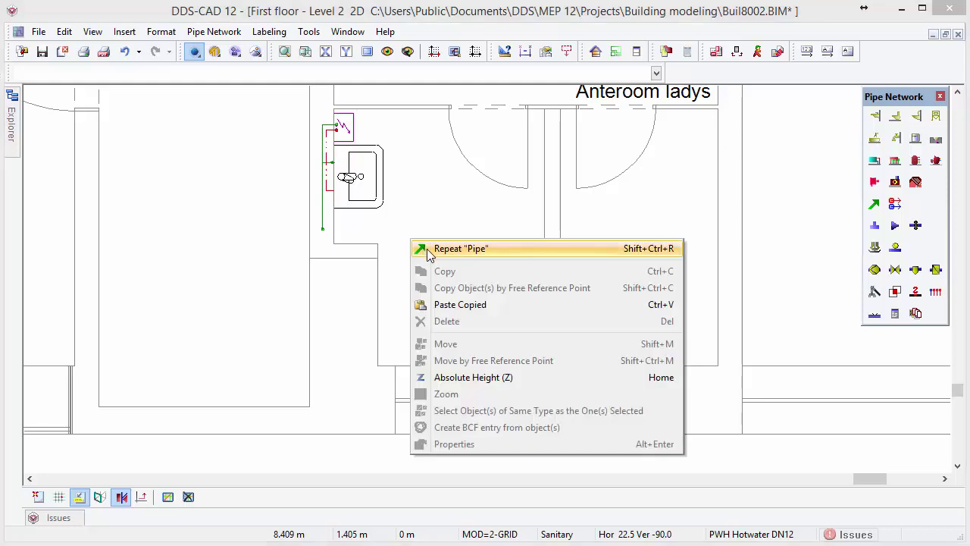
pyautogui.click(427, 249)
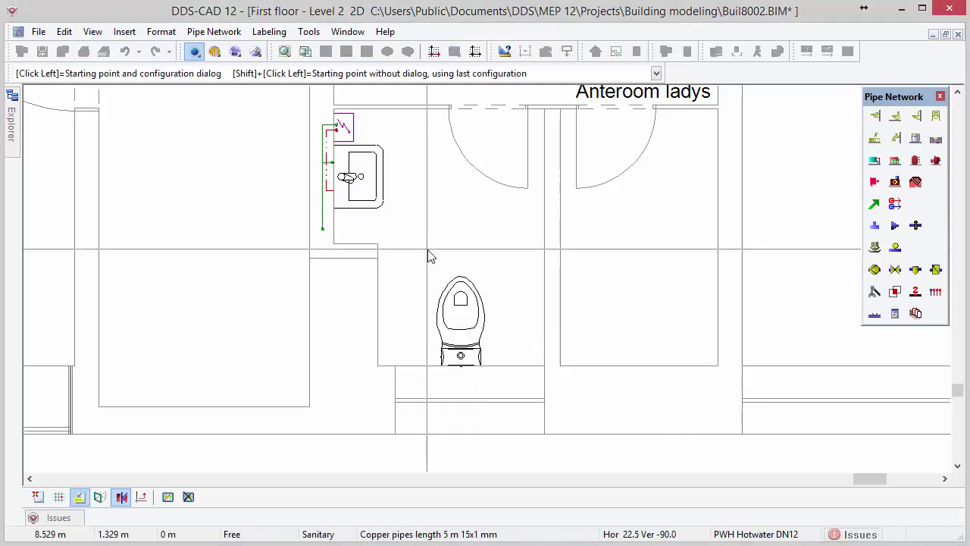
pyautogui.click(427, 365)
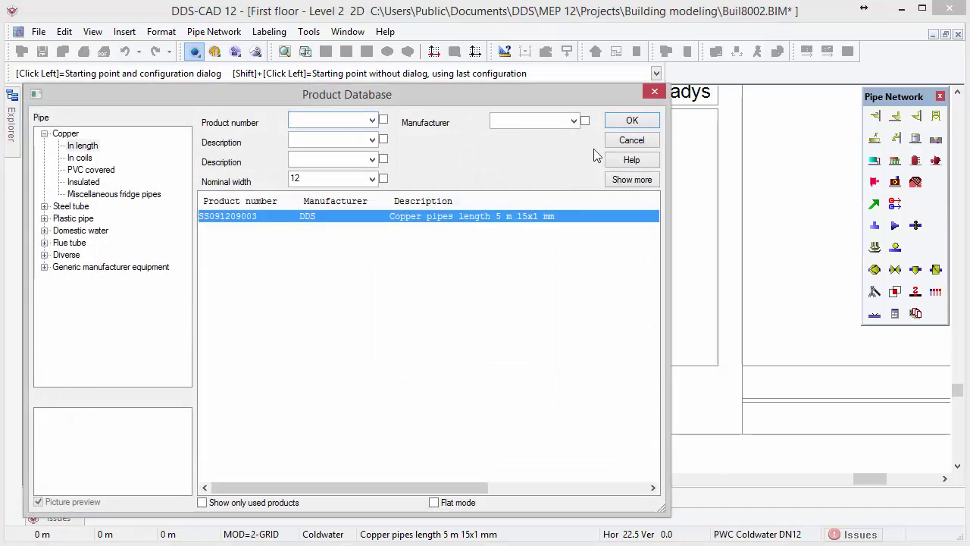
pyautogui.click(615, 121)
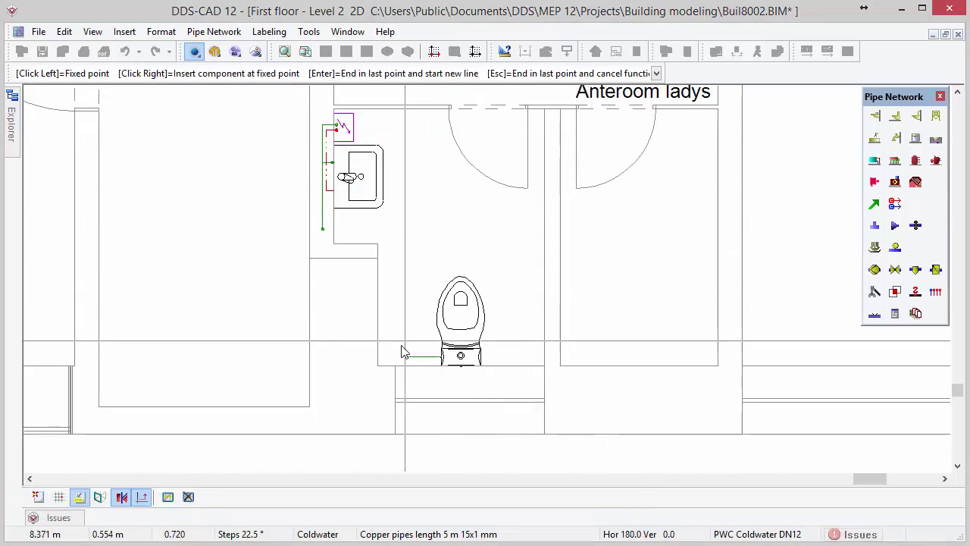
# Step: Run the toilet's cold water pipe inside the wall to the shaft beside the WC and end it in the storey above
pyautogui.click(426, 362)
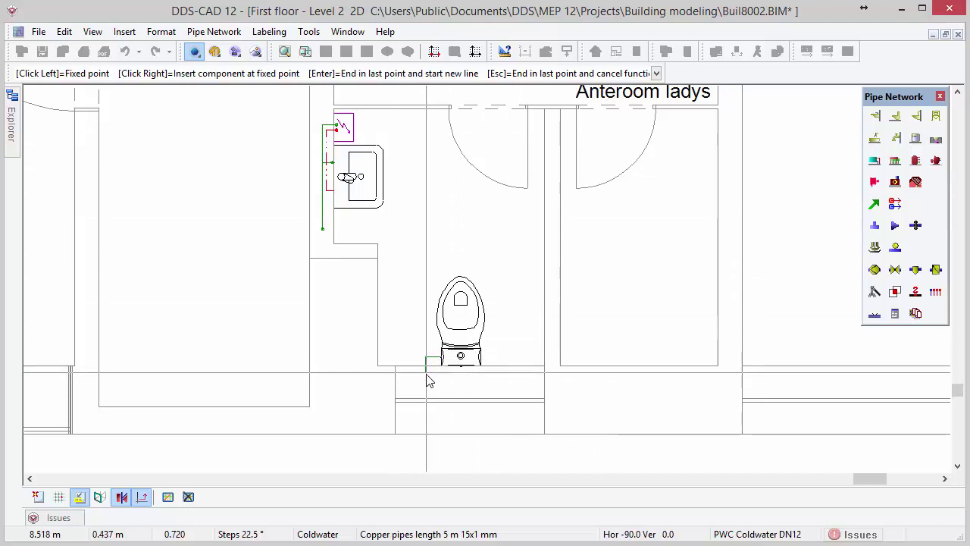
pyautogui.click(369, 379)
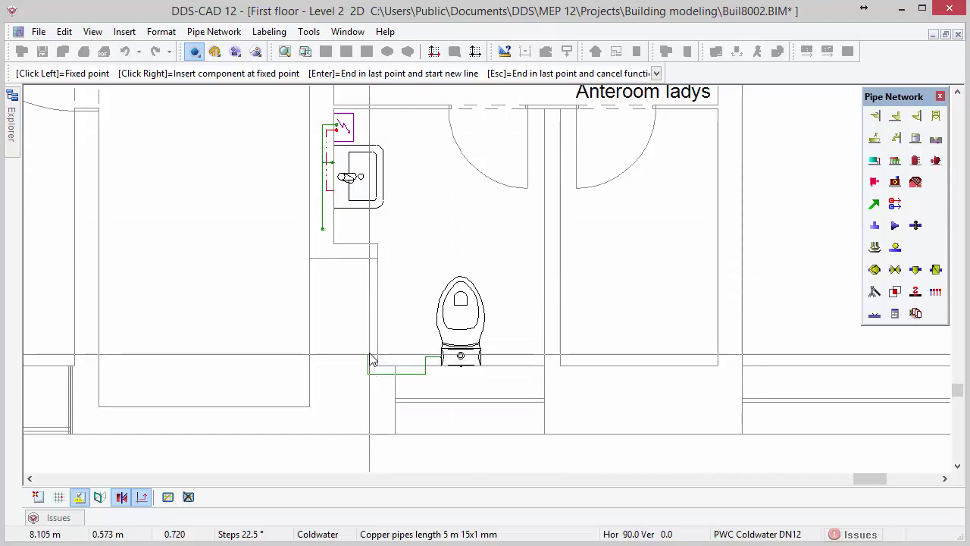
pyautogui.rightClick(371, 350)
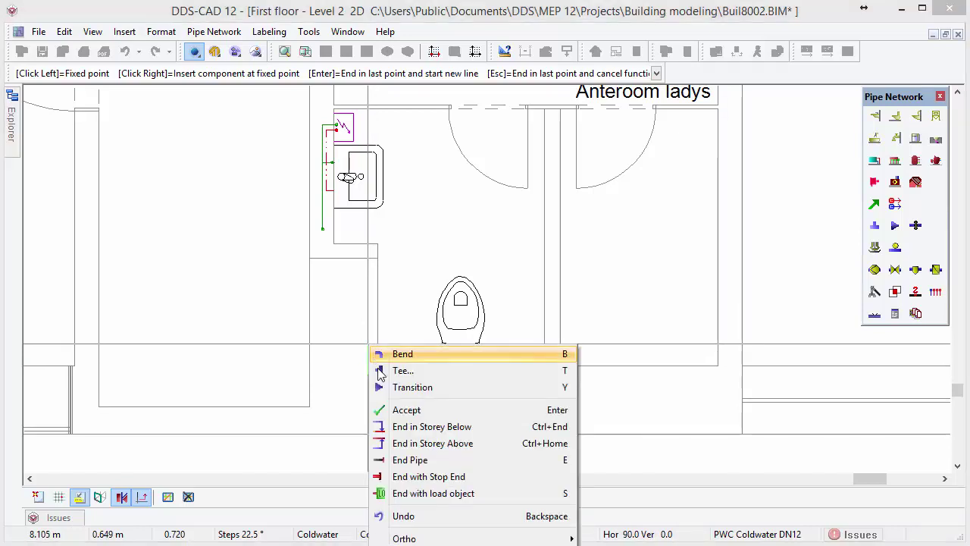
pyautogui.click(479, 444)
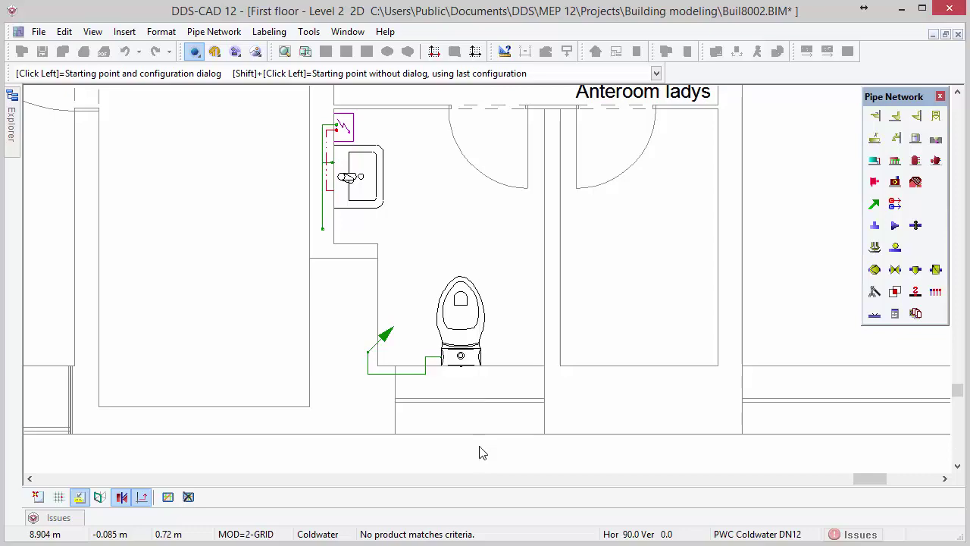
pyautogui.press('Escape')
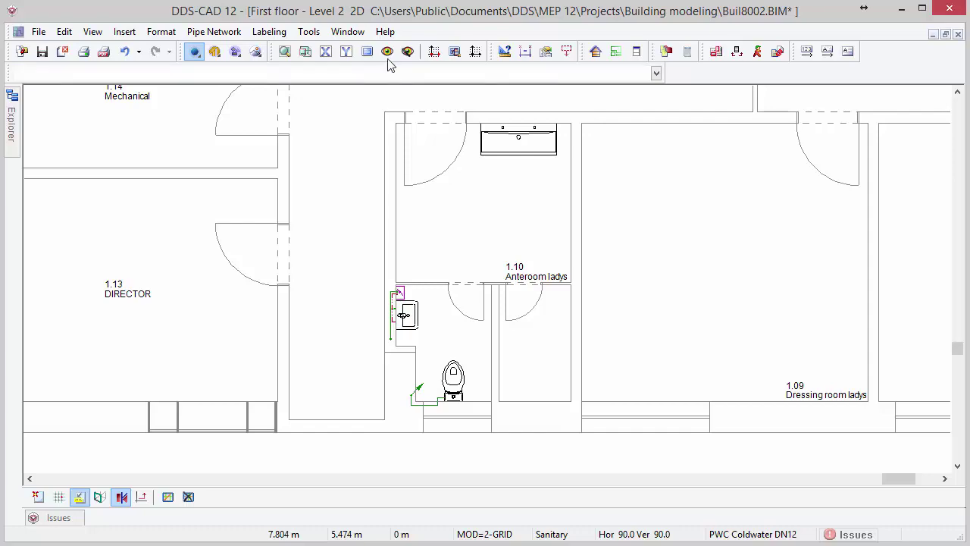
# Step: Turn on the Domestic waste water layer in the layer display settings
pyautogui.click(387, 51)
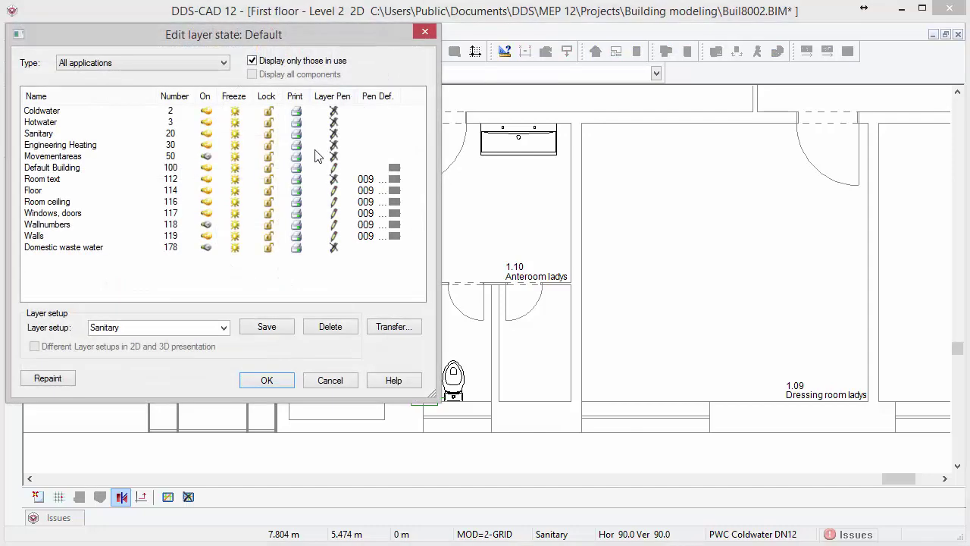
pyautogui.click(204, 247)
pyautogui.click(204, 247)
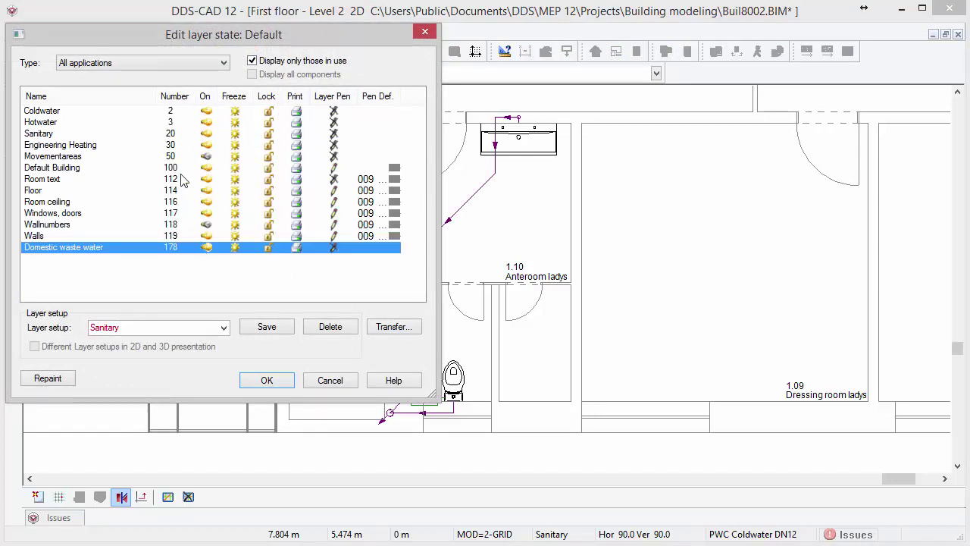
# Step: Filter the layers by Architect, lock all of them from Default Building to Walls, and apply the layer settings
pyautogui.click(162, 65)
pyautogui.click(154, 86)
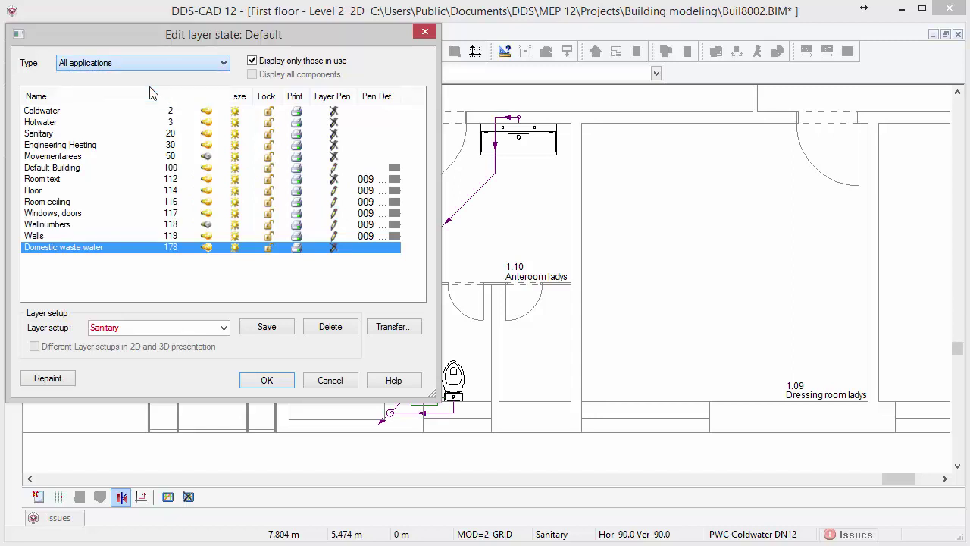
pyautogui.click(67, 112)
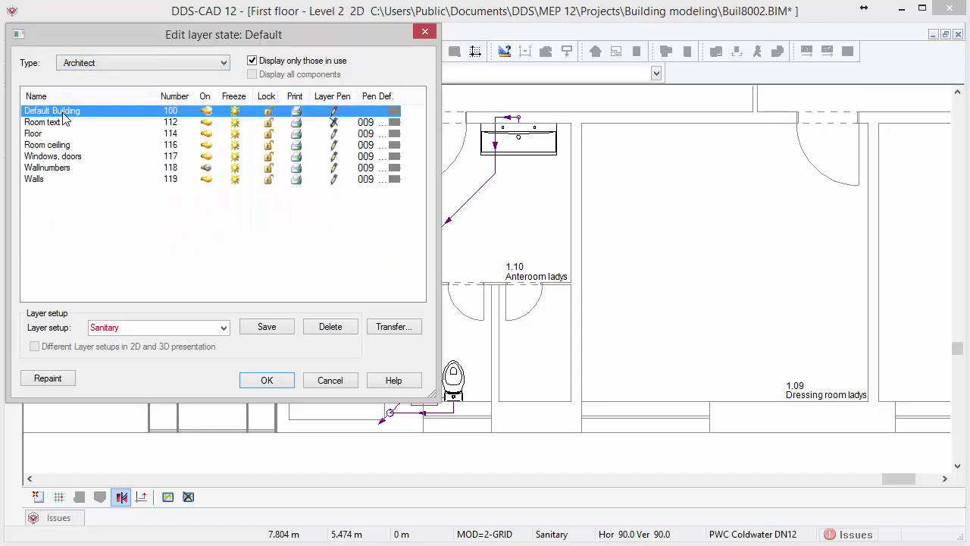
pyautogui.keyDown('shift'); pyautogui.click(29, 182); pyautogui.keyUp('shift')
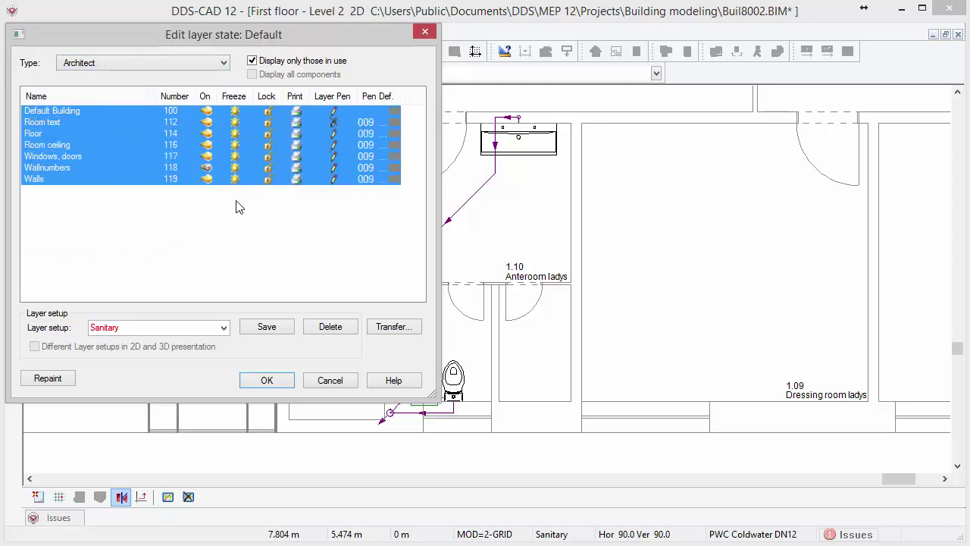
pyautogui.click(267, 180)
pyautogui.click(246, 384)
# Step: Copy all the ladies' area fixtures and pipes by free reference point, using the shower room's inner wall corner endpoint beside the dressing room
pyautogui.moveTo(318, 447); pyautogui.dragTo(601, 101)
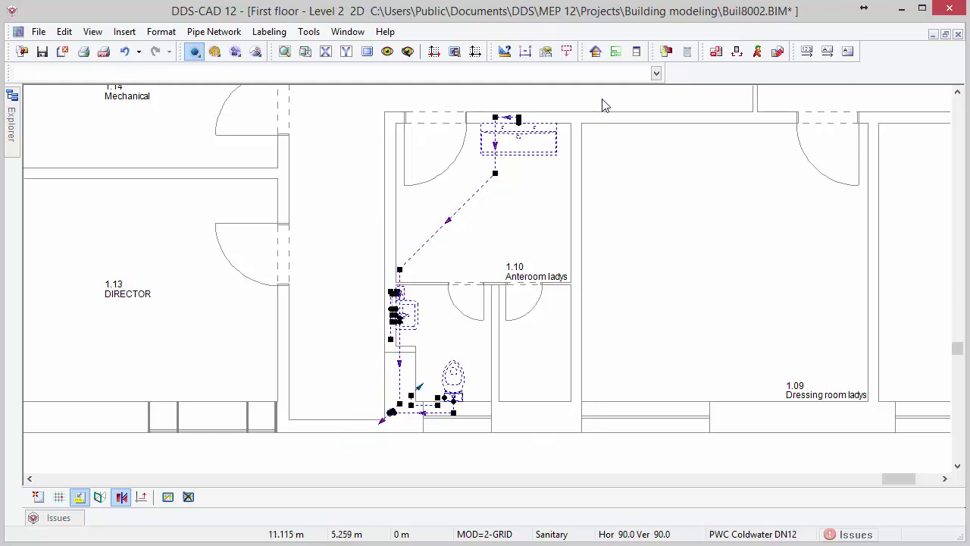
pyautogui.rightClick(603, 103)
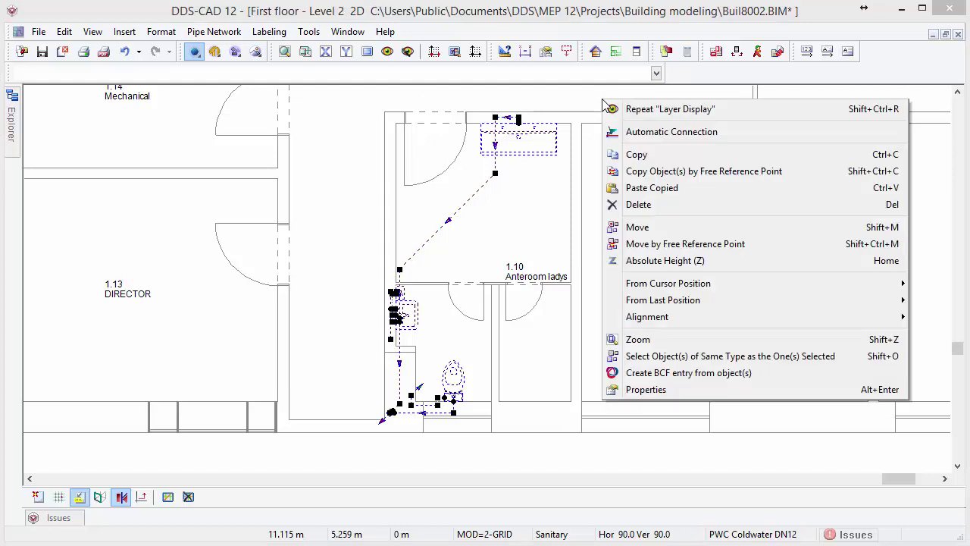
pyautogui.click(606, 171)
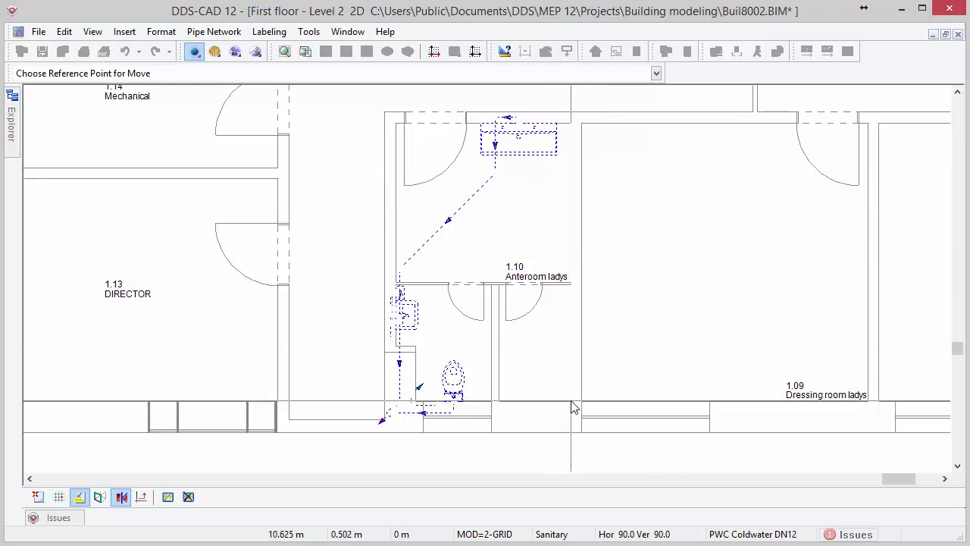
pyautogui.press('F3')
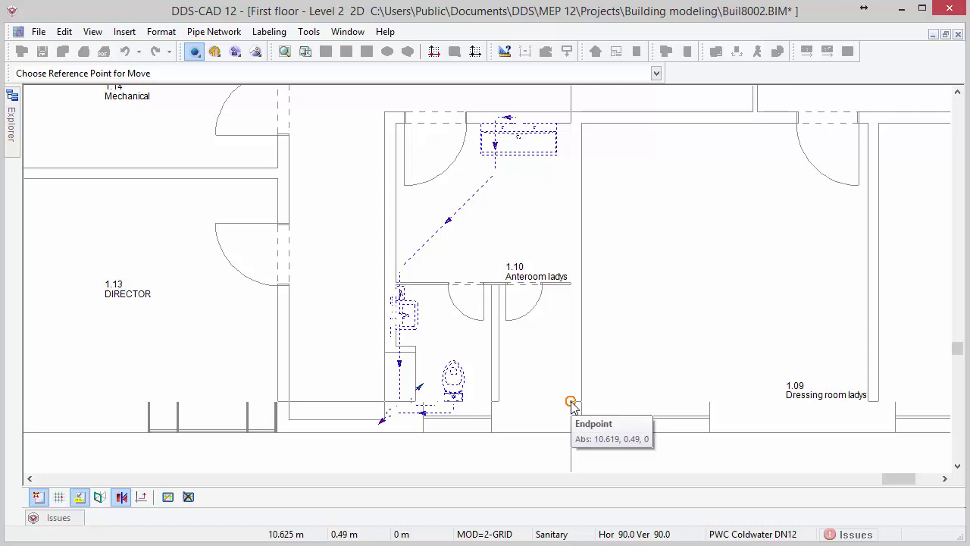
pyautogui.press('Escape')
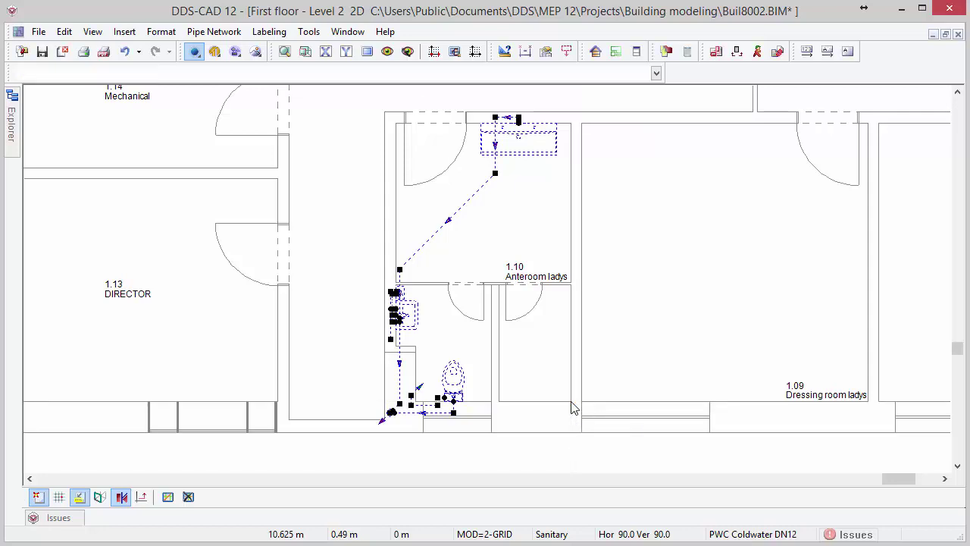
pyautogui.press('Escape')
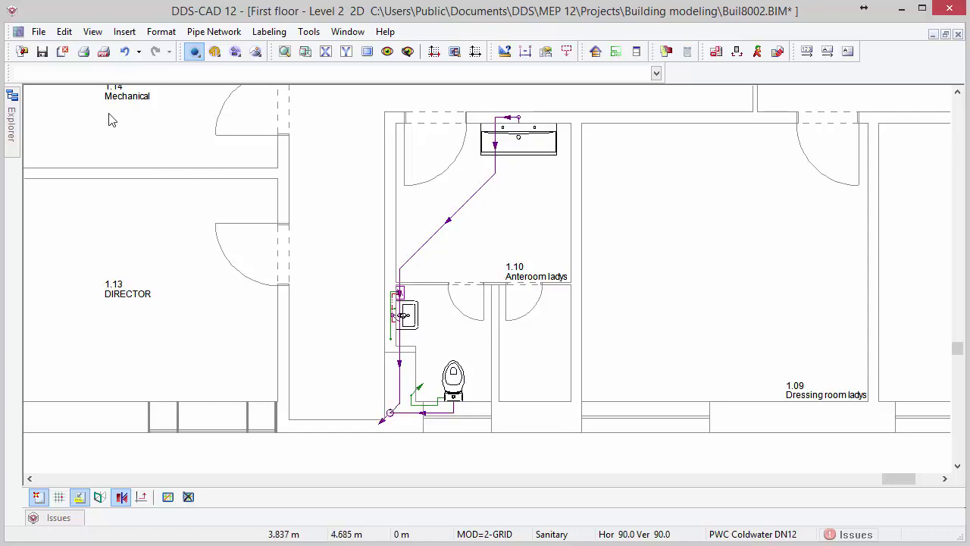
# Step: Open the Sanitary/Heating model Ground floor - Level 1 from the Building modeling project
pyautogui.click(22, 51)
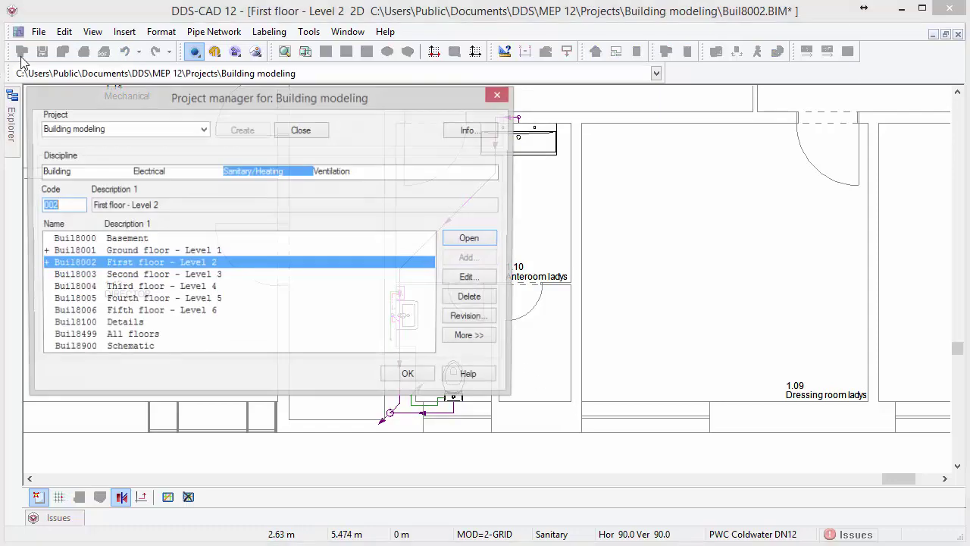
pyautogui.click(196, 251)
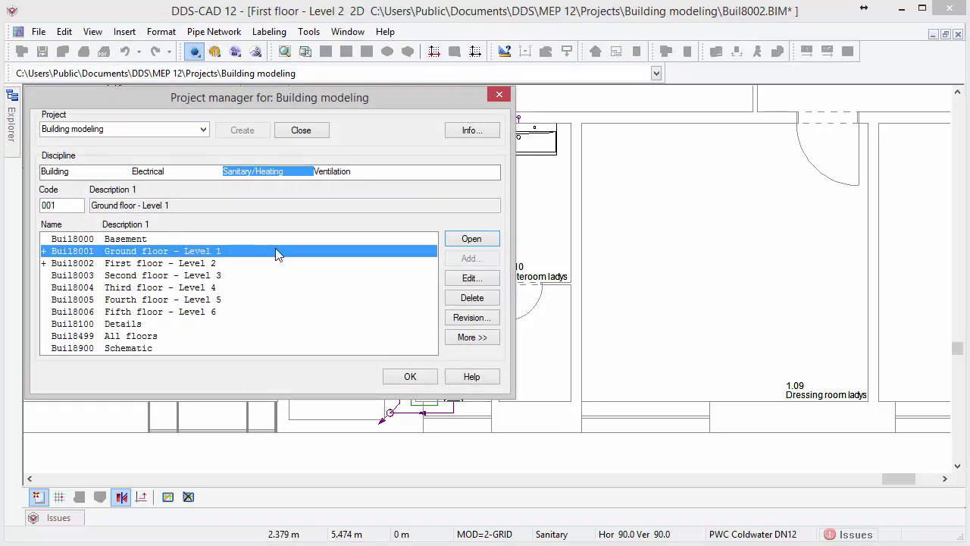
pyautogui.click(449, 239)
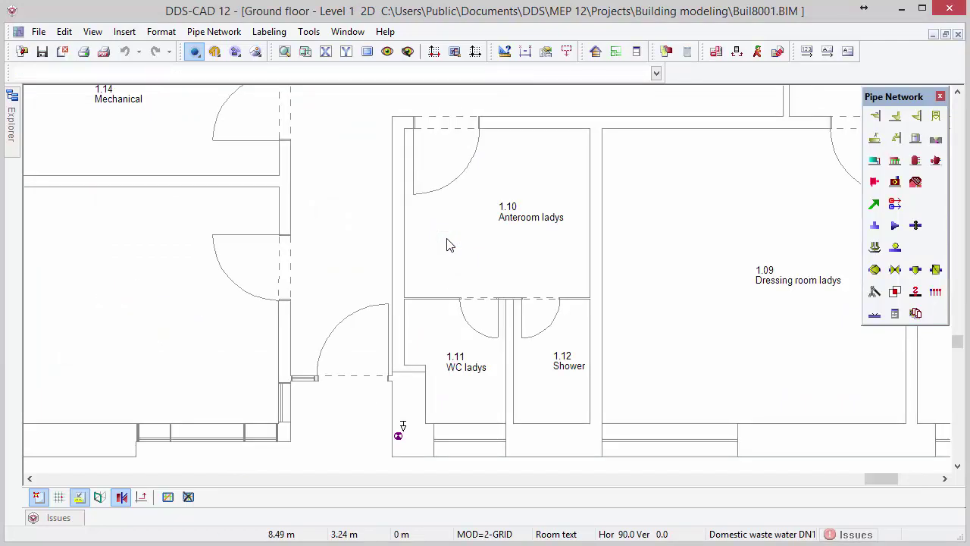
# Step: Paste the copied fixtures and pipes at the matching inner wall corner of the Shower 1.12 room
pyautogui.rightClick(447, 245)
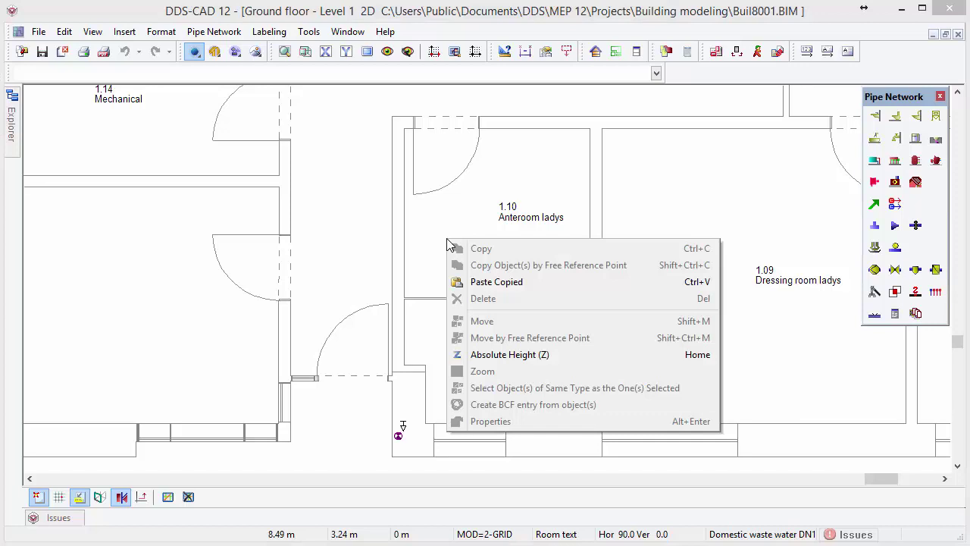
pyautogui.click(470, 285)
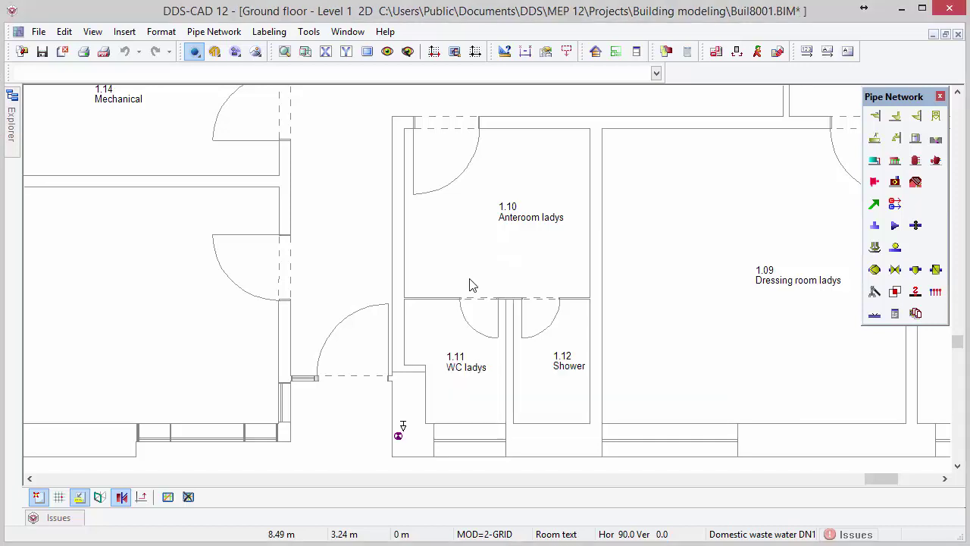
pyautogui.click(592, 425)
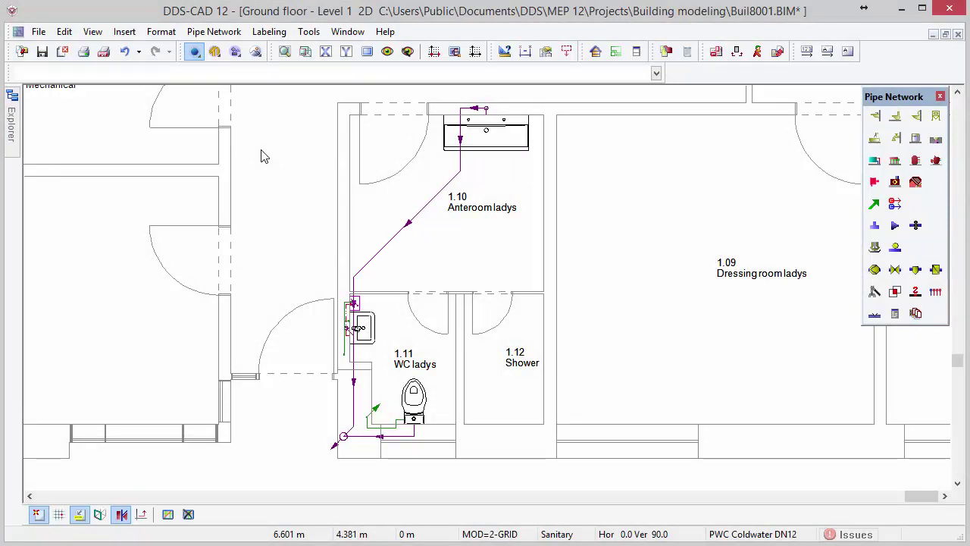
# Step: In First floor - Level 2's 3D view, extend the toilet's cold water riser down to the floor through a Copper tee 90° 15/15/15, direction Ahead
pyautogui.moveTo(14, 151)
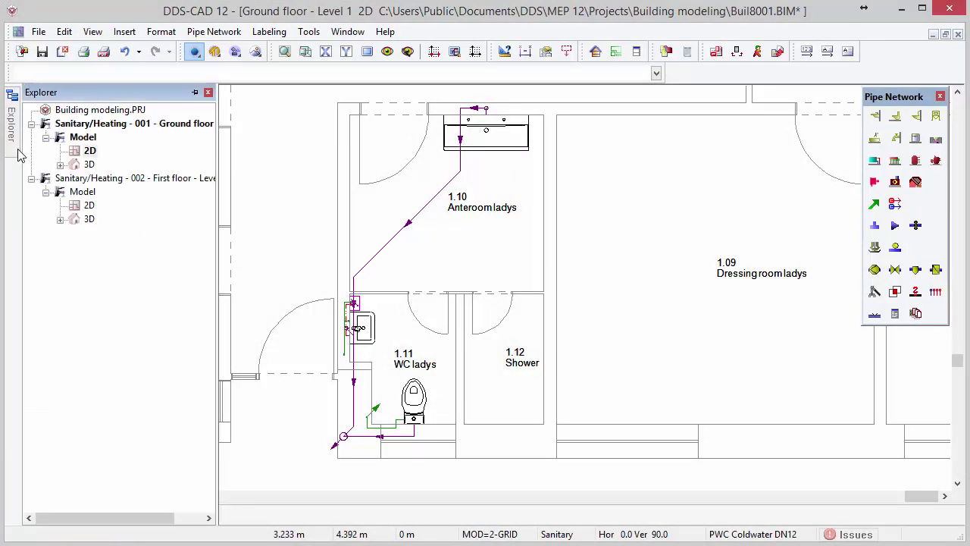
pyautogui.doubleClick(89, 220)
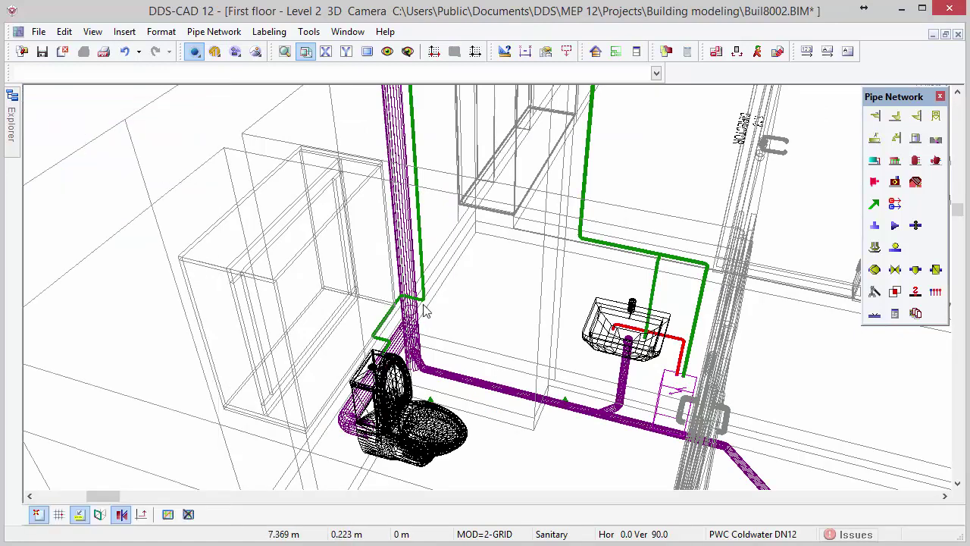
pyautogui.scroll(5, 424, 311)
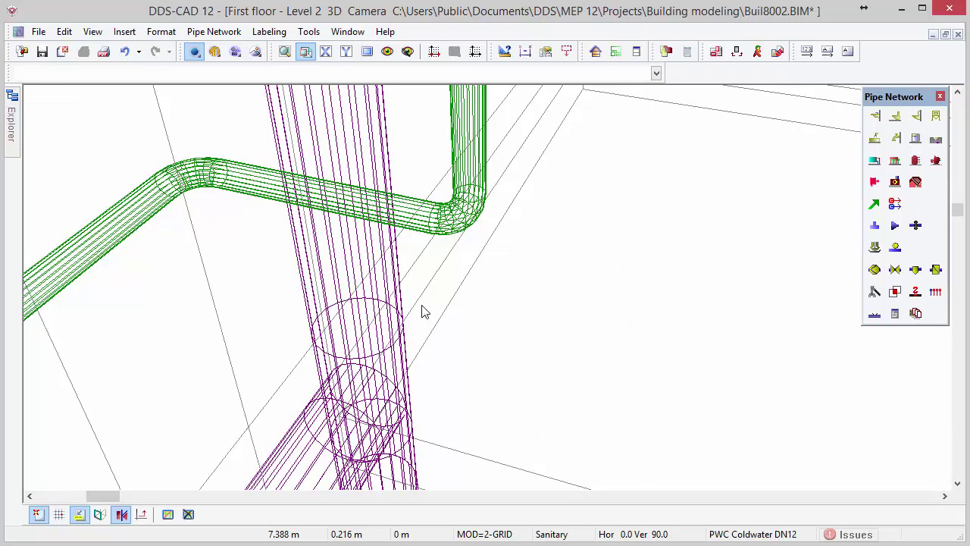
pyautogui.click(874, 205)
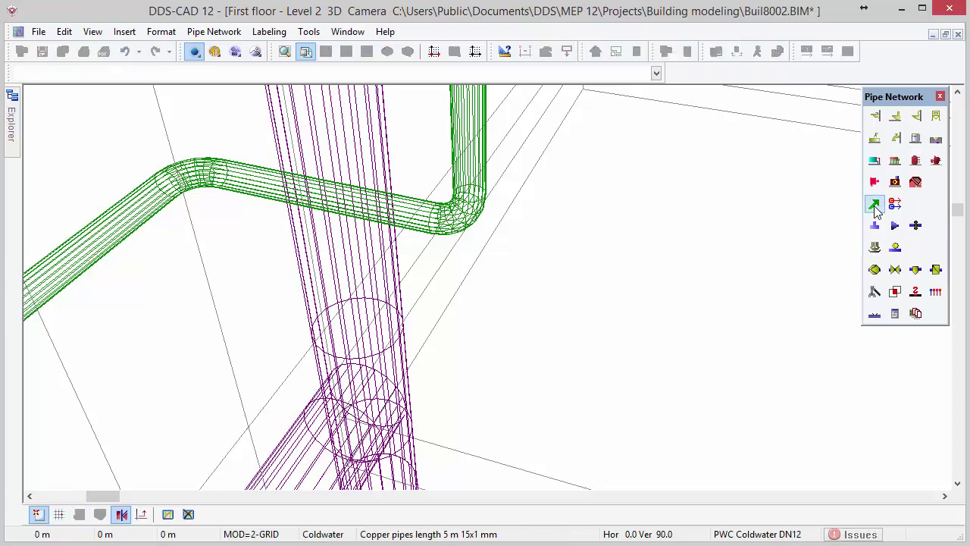
pyautogui.click(470, 234)
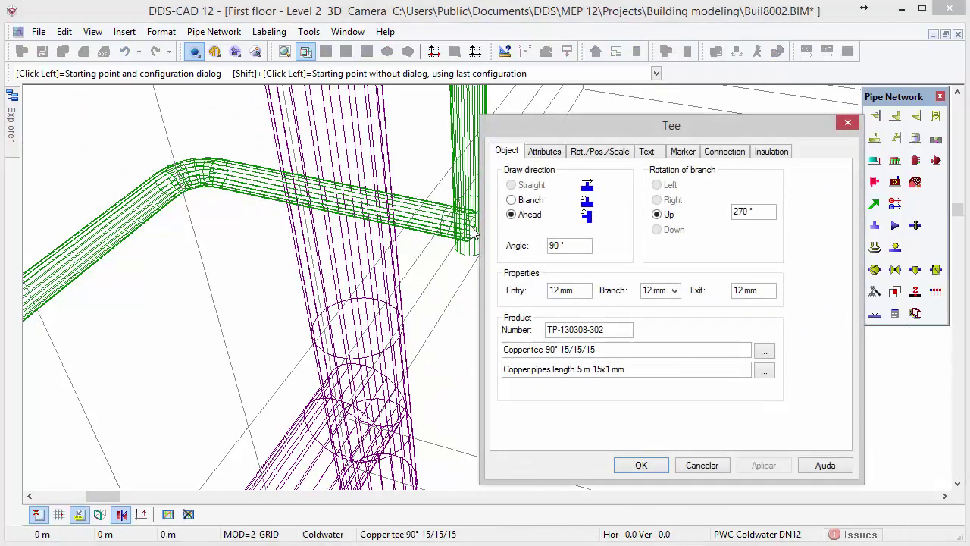
pyautogui.moveTo(529, 135); pyautogui.dragTo(595, 112)
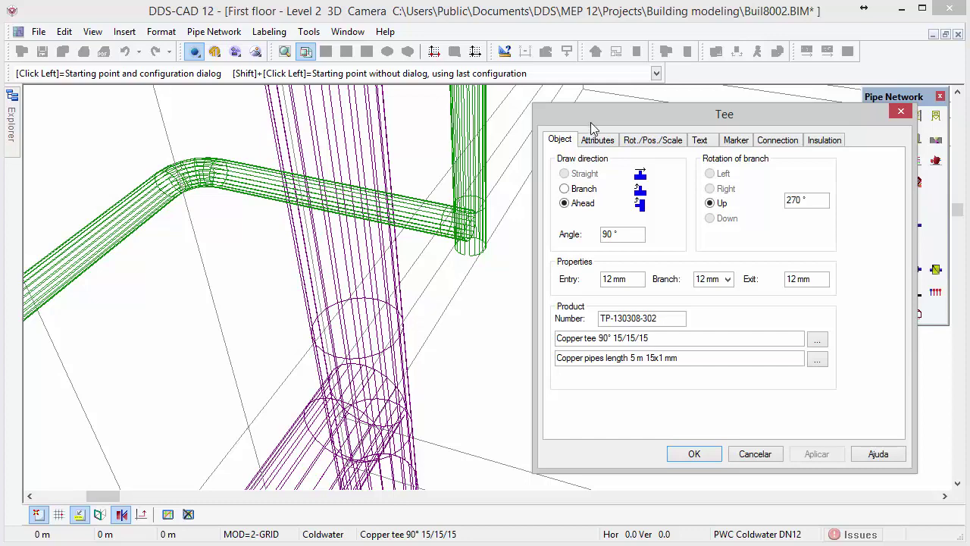
pyautogui.click(699, 454)
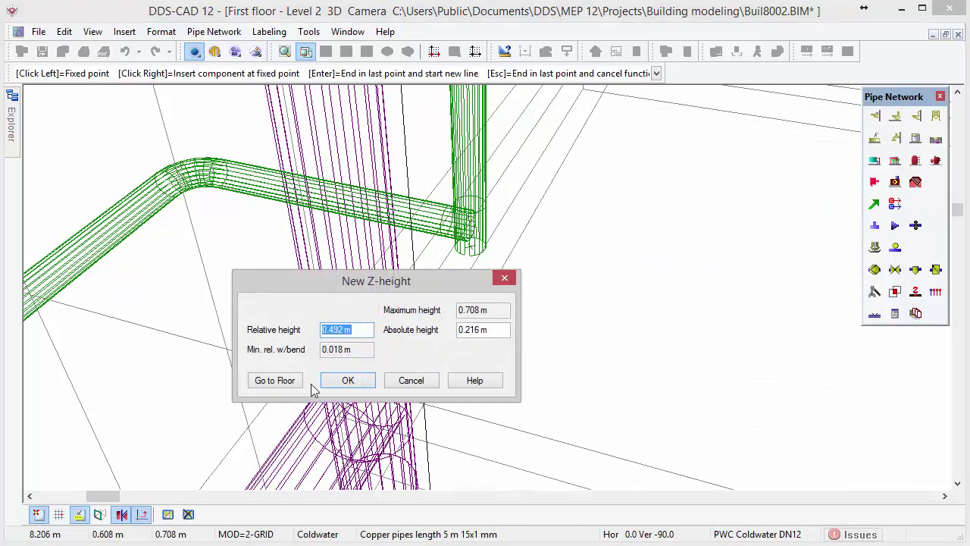
pyautogui.click(275, 380)
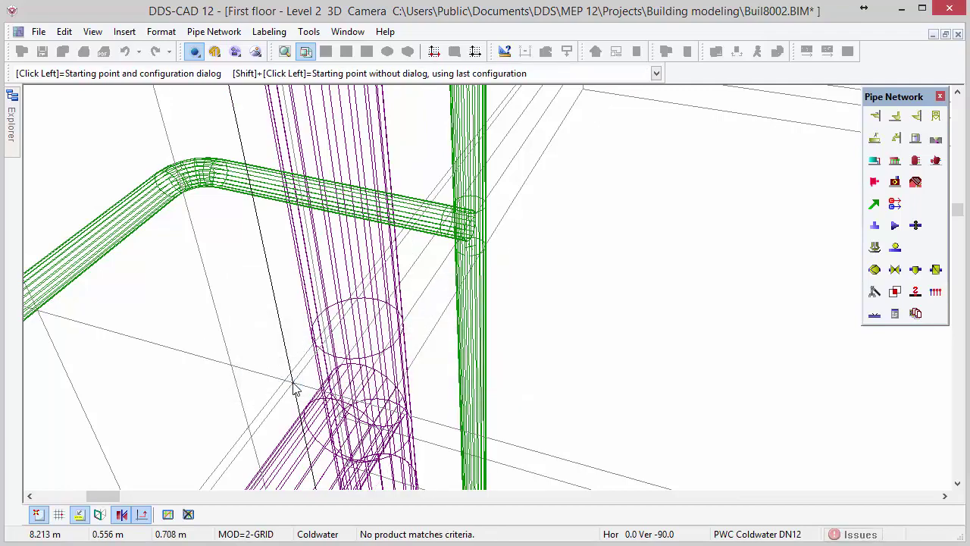
pyautogui.scroll(-5, 292, 387)
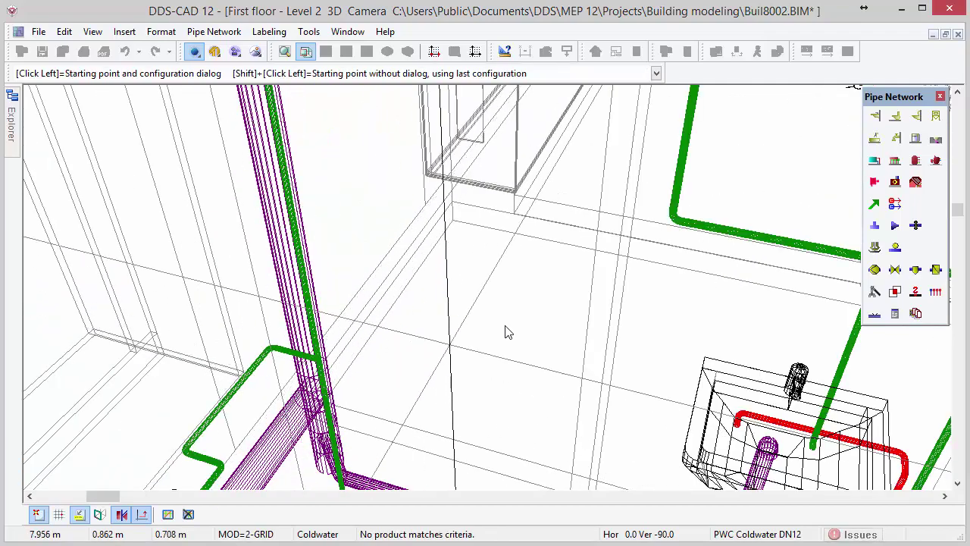
# Step: Extend the washbasin's cold water riser from its 15 mm bend down to the floor through a Copper tee 90° 18/18/18, direction Branch
pyautogui.scroll(6, 661, 280)
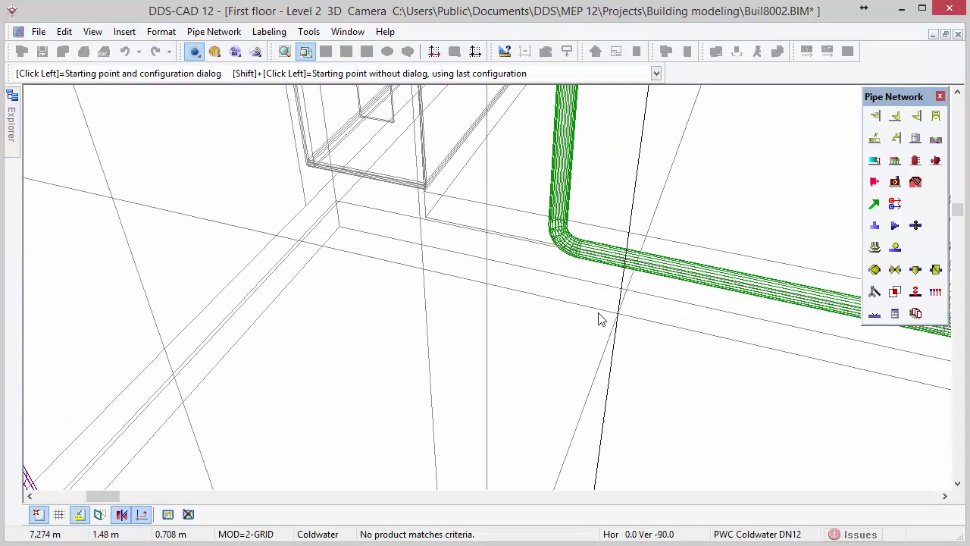
pyautogui.scroll(2, 558, 271)
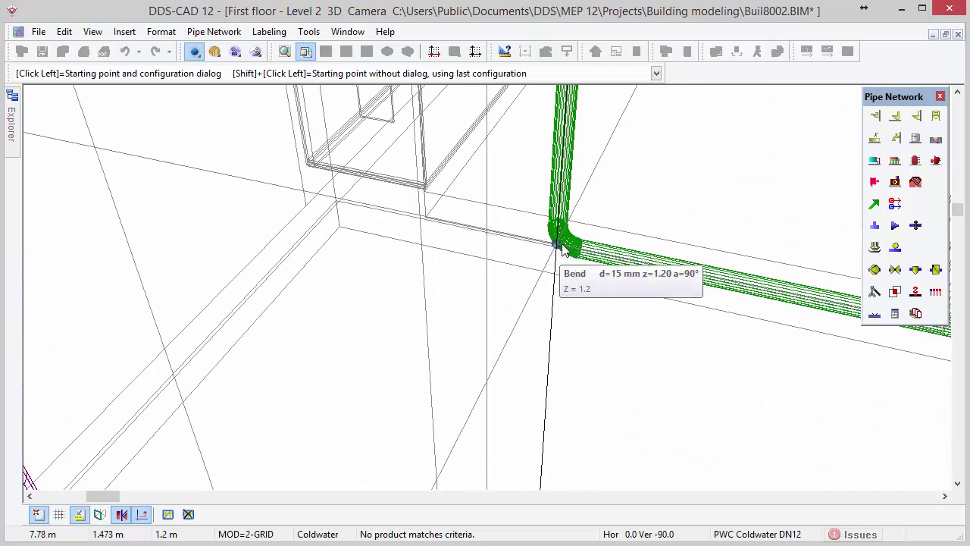
pyautogui.click(562, 250)
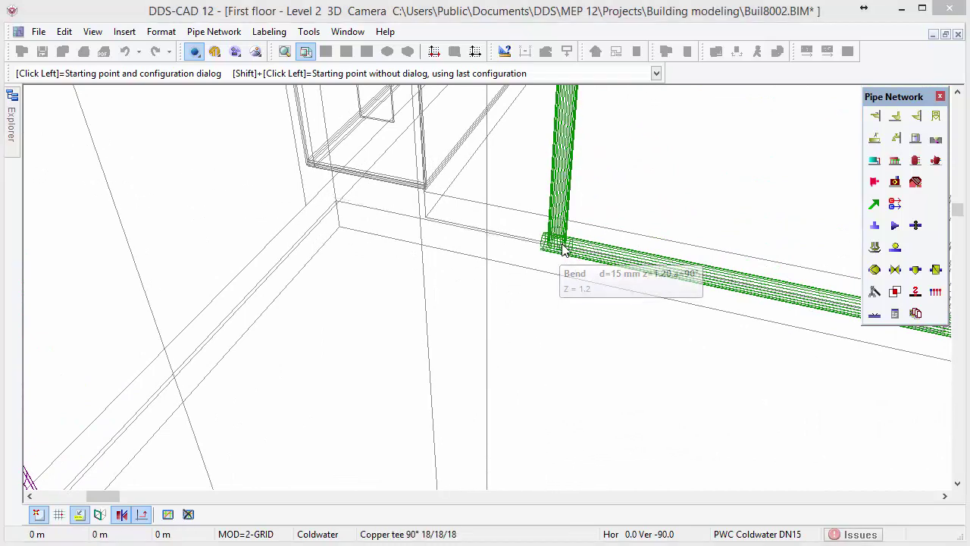
pyautogui.moveTo(579, 132); pyautogui.dragTo(182, 111)
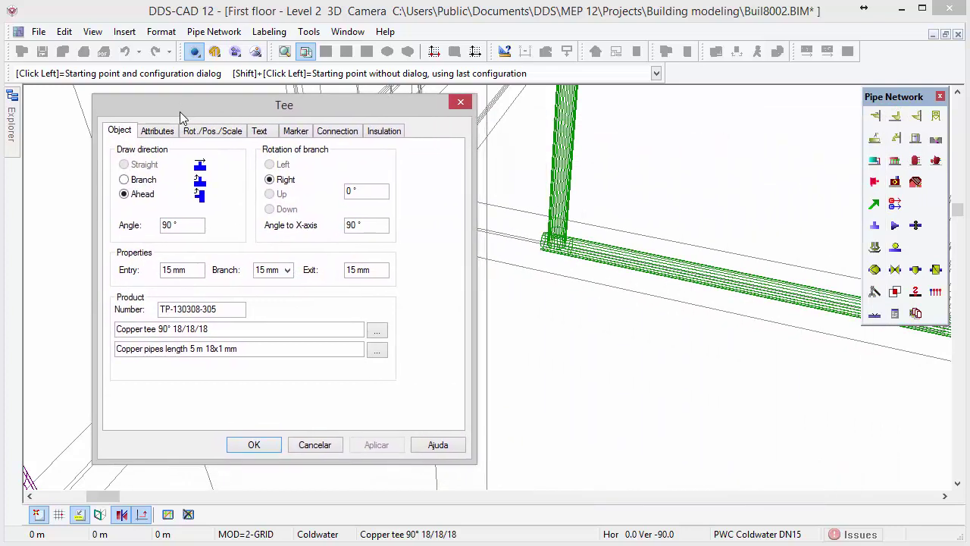
pyautogui.click(124, 181)
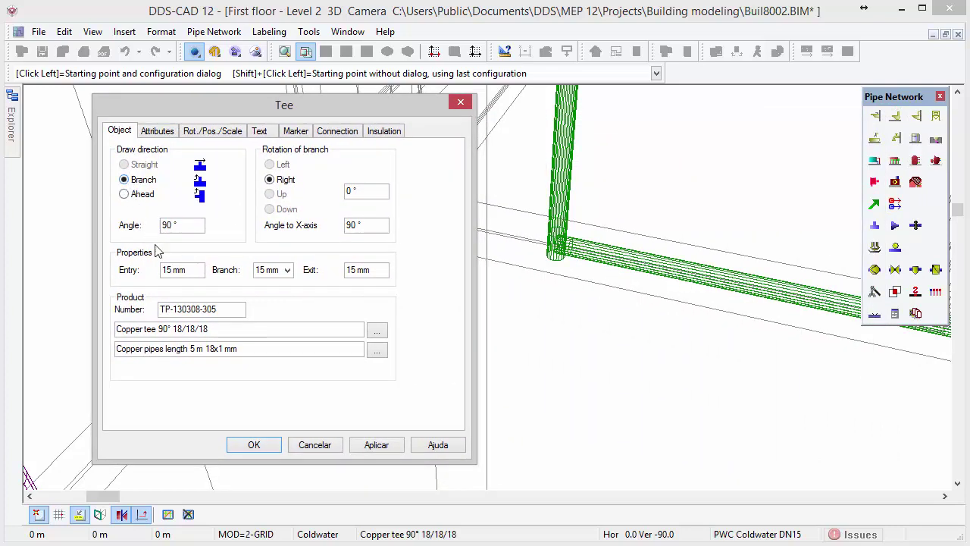
pyautogui.click(247, 443)
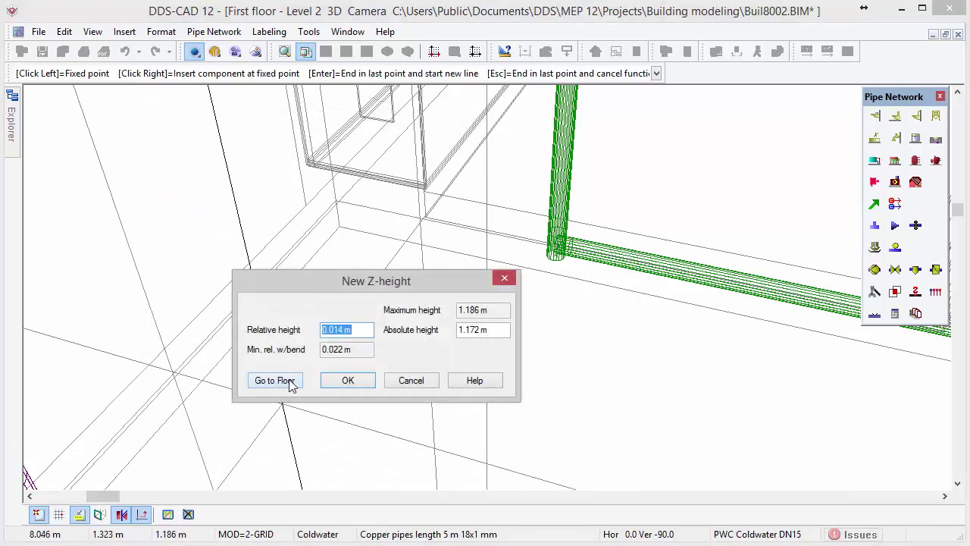
pyautogui.click(275, 380)
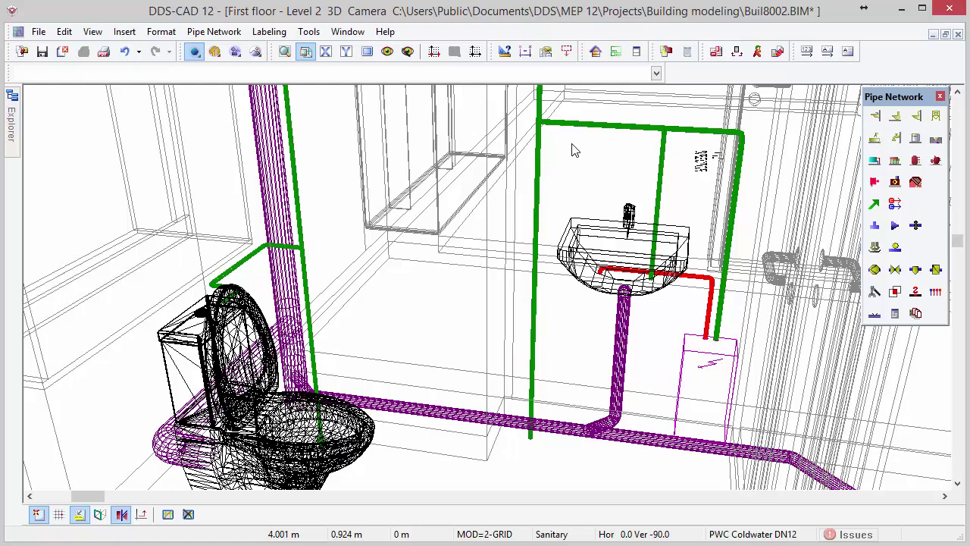
# Step: Turn on the Sanitary/Heating model Ground floor - Level 1 as a background ghost storey
pyautogui.click(667, 52)
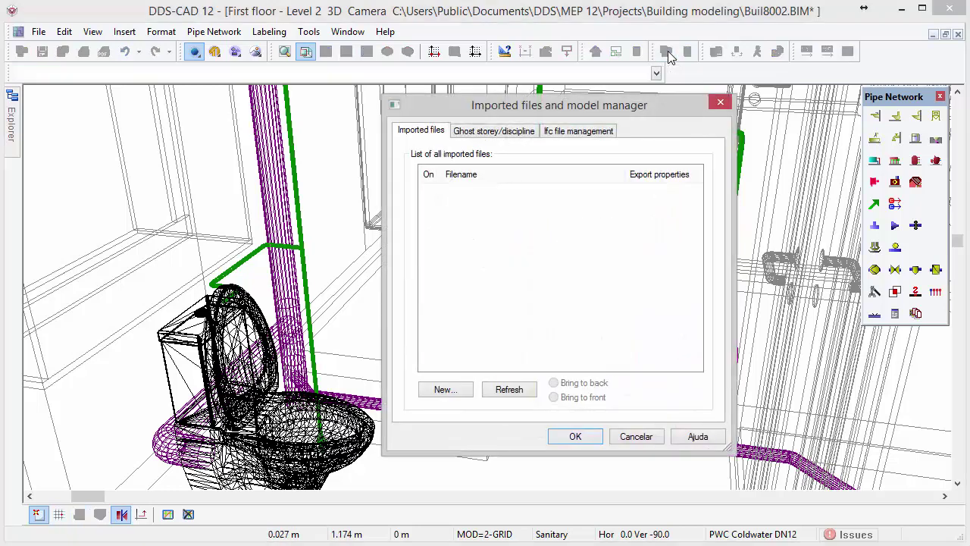
pyautogui.click(535, 131)
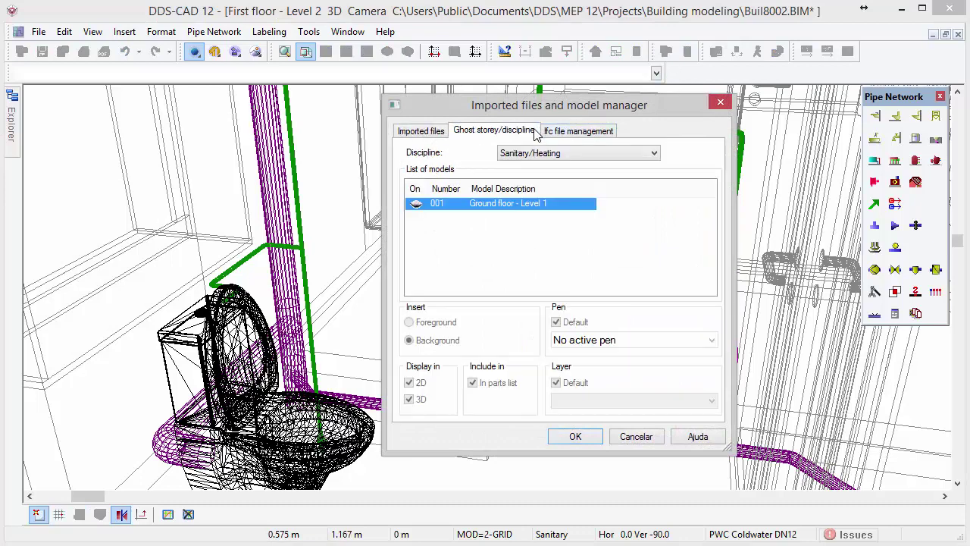
pyautogui.click(416, 207)
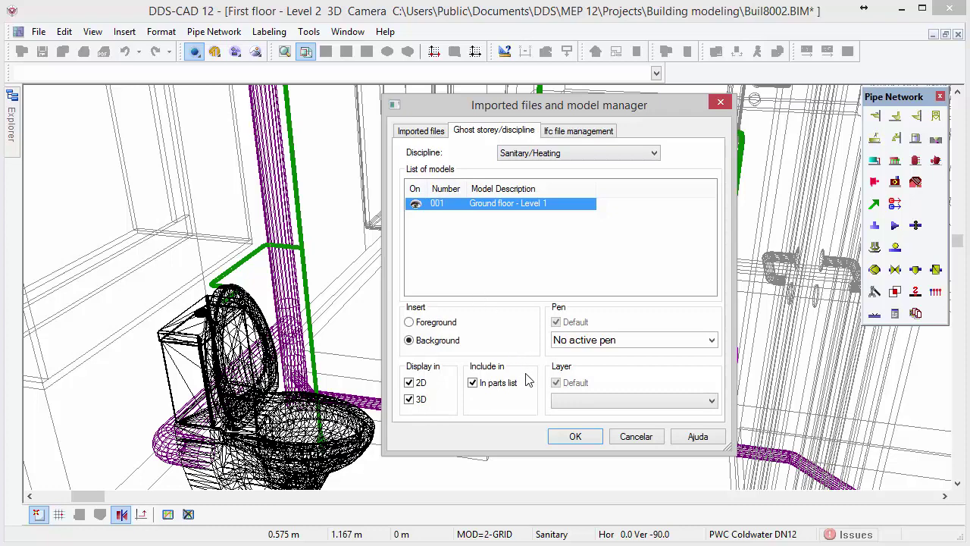
pyautogui.click(565, 438)
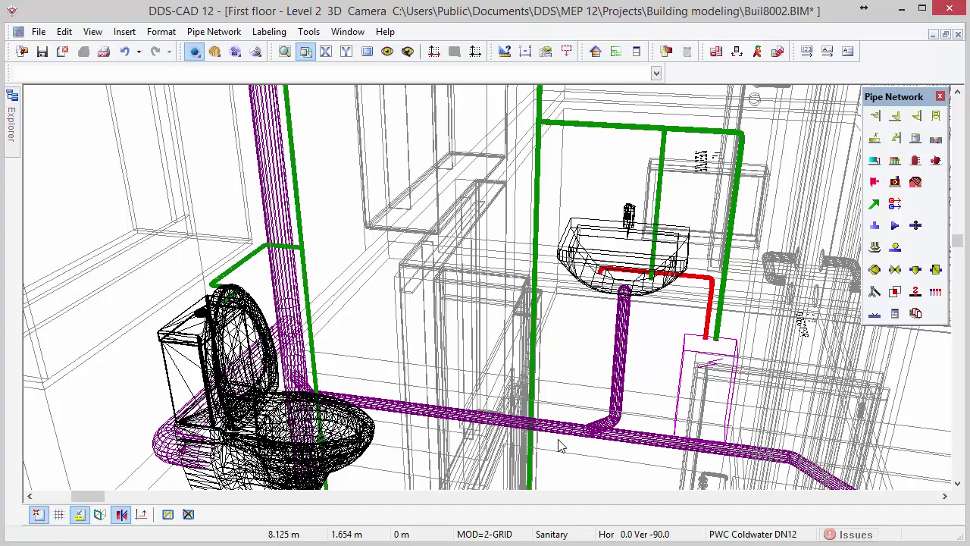
# Step: Apply the Pipenet layer setup to the 3D view
pyautogui.click(387, 52)
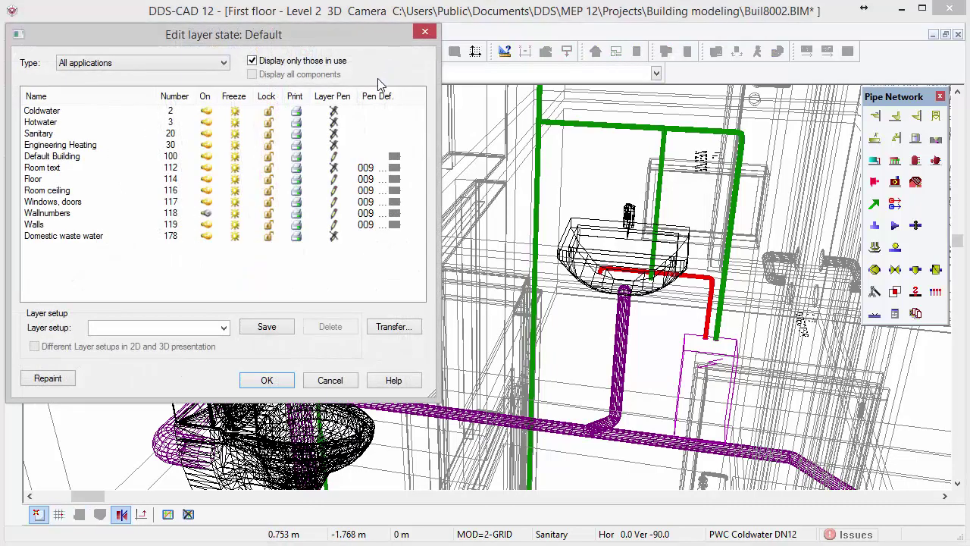
pyautogui.click(227, 333)
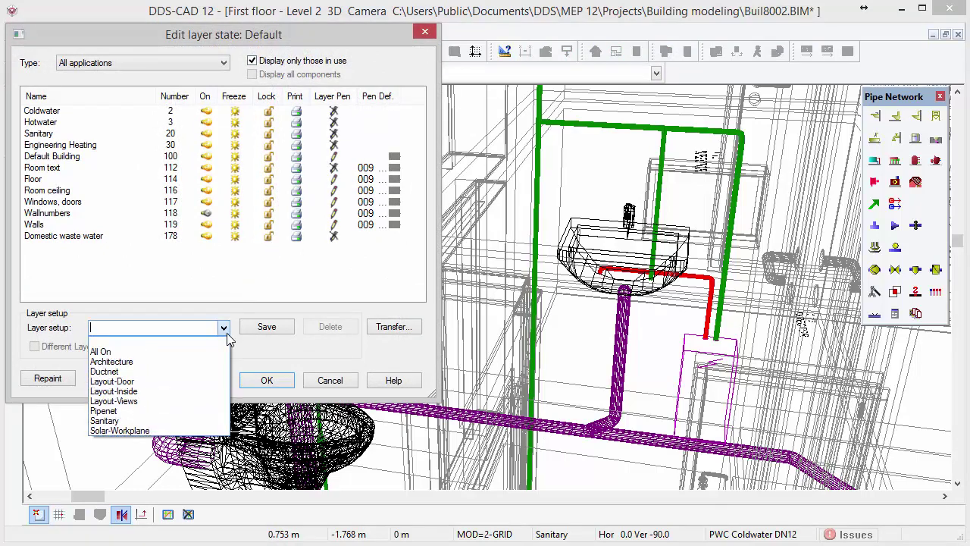
pyautogui.click(210, 411)
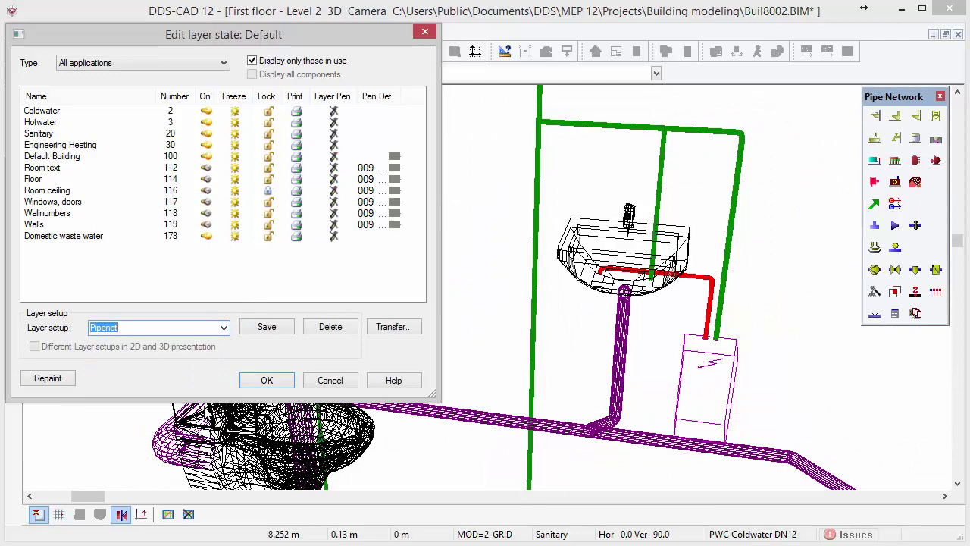
pyautogui.click(259, 381)
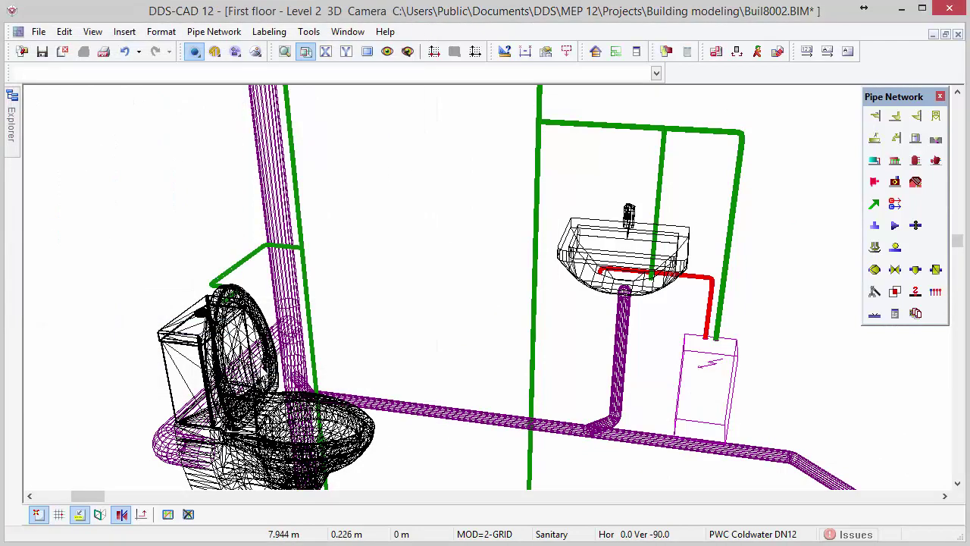
# Step: Render the 3D view with shaded surfaces and examine the fixtures, pipes and risers across both floors
pyautogui.click(257, 52)
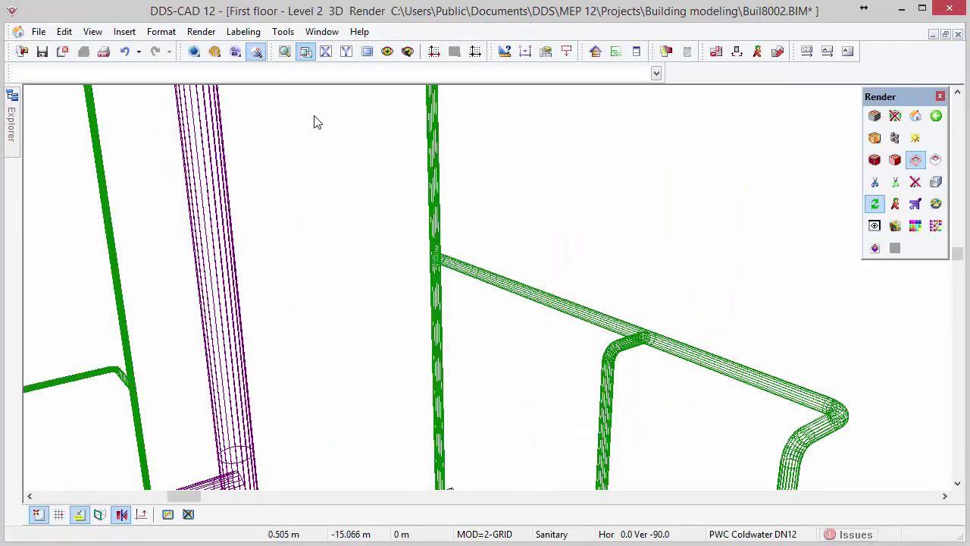
pyautogui.click(875, 117)
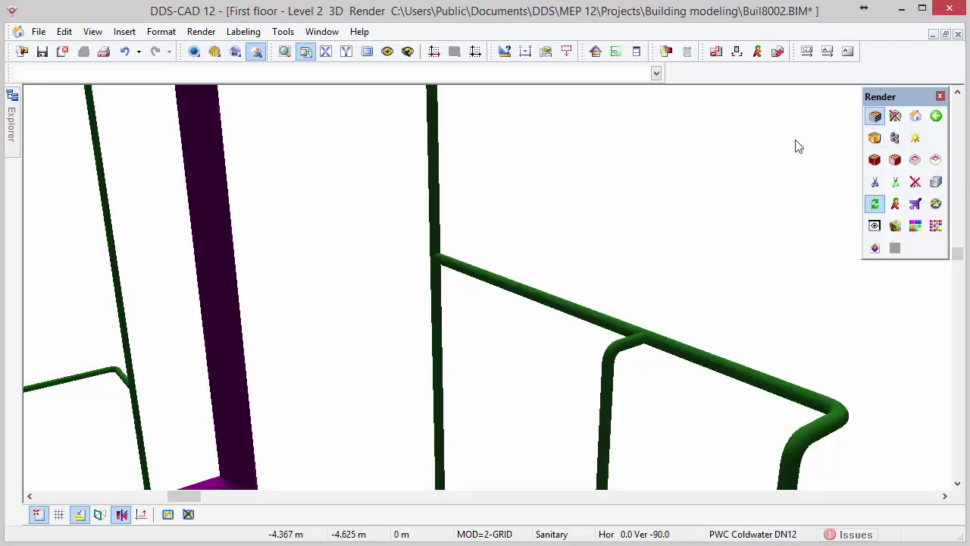
pyautogui.scroll(-4, 473, 306)
pyautogui.scroll(-5, 509, 245)
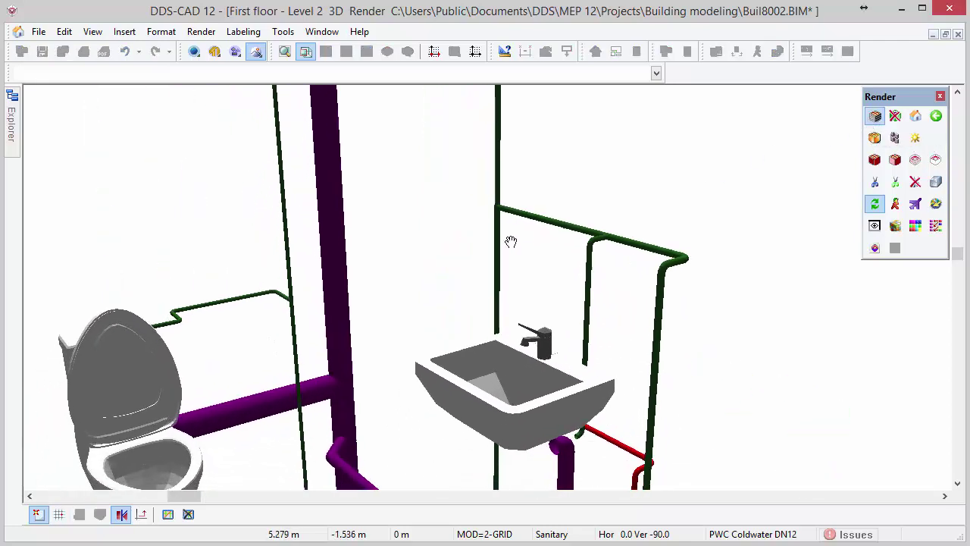
pyautogui.scroll(-5, 520, 278)
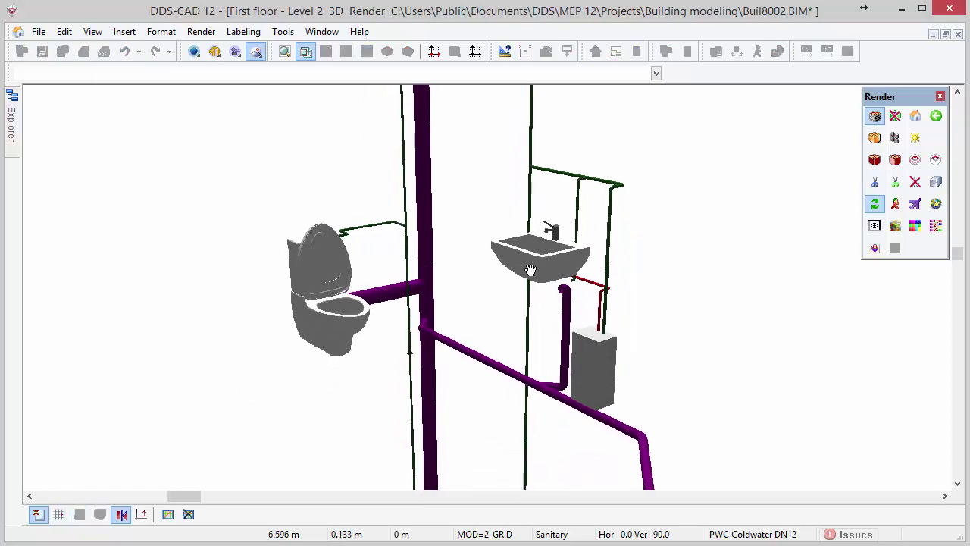
pyautogui.scroll(-5, 552, 404)
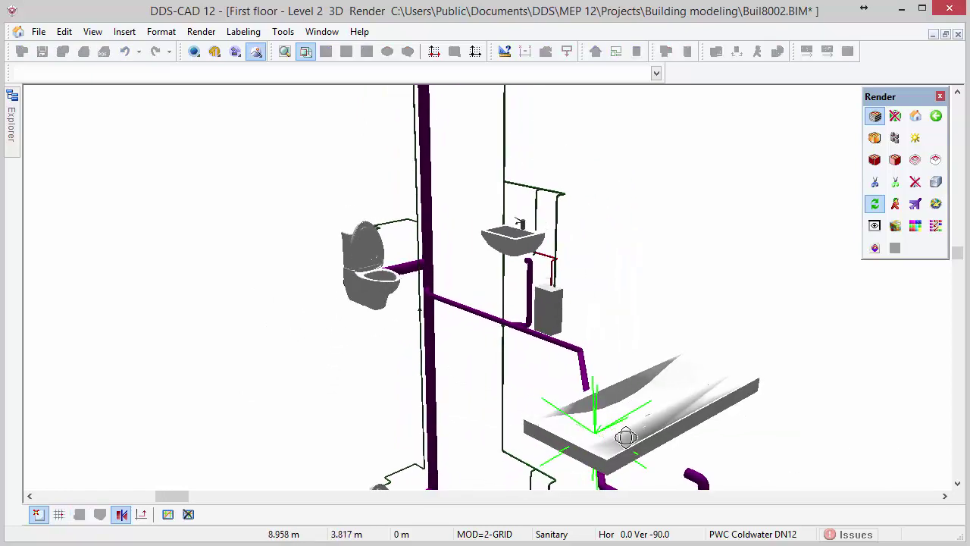
pyautogui.moveTo(643, 323); pyautogui.dragTo(677, 337, button='middle')
pyautogui.scroll(-3, 634, 300)
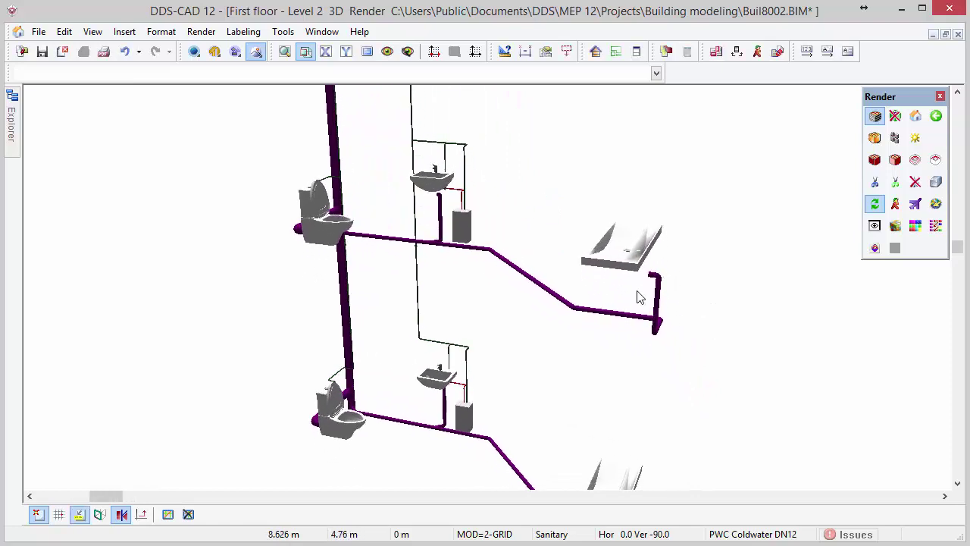